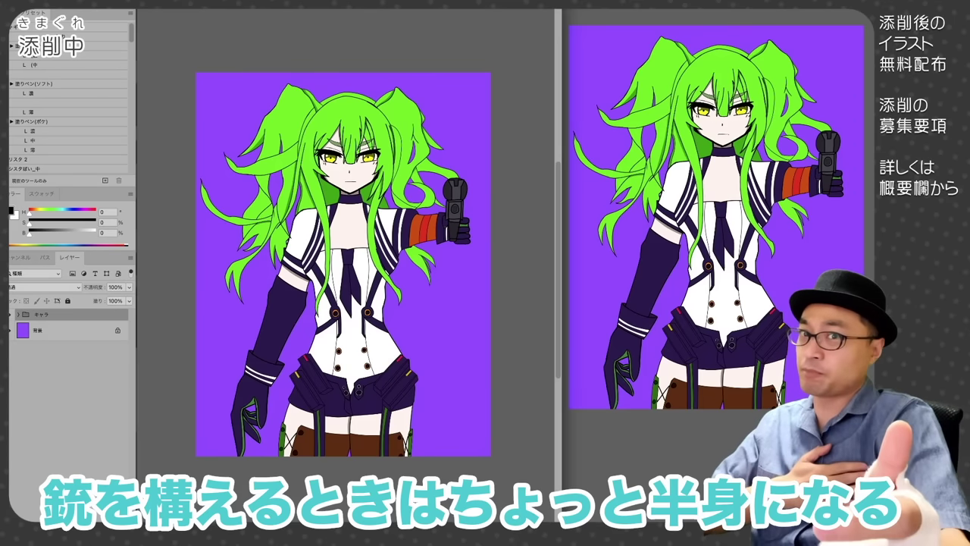
Step: Cut the vest's front section with the tie from レイヤー 1 onto a new layer and shift it toward the lowered arm
left_click(18, 315)
left_click(45, 350)
key("l")
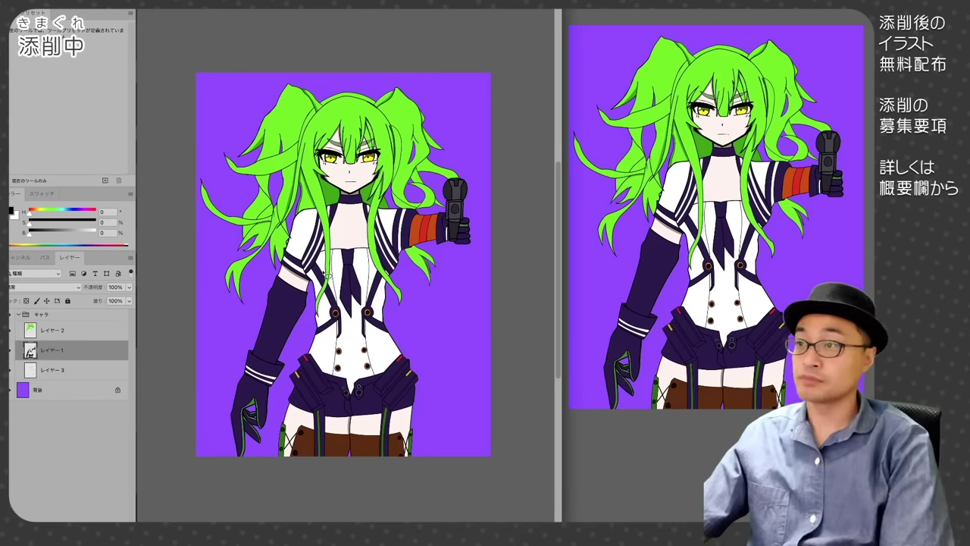
mouse_move(313, 284)
left_mouse_down()
mouse_move(360, 377)
mouse_move(312, 286)
left_mouse_up()
key("ctrl+shift+j")
key("ctrl+t")
left_click_drag(348, 268, 341, 269)
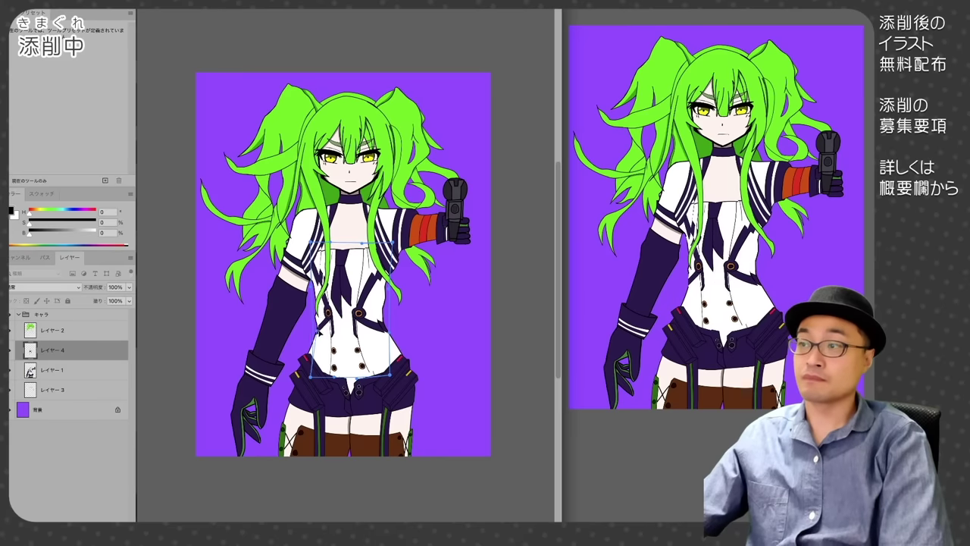
key("Return")
Step: Put the sailor collar on the gun-arm side on its own layer and shift it inward over the chest
key("b")
left_click(342, 269, "alt")
left_click(53, 370)
left_click(53, 350)
key("ctrl+shift+alt+n")
left_click_drag(356, 202, 374, 267)
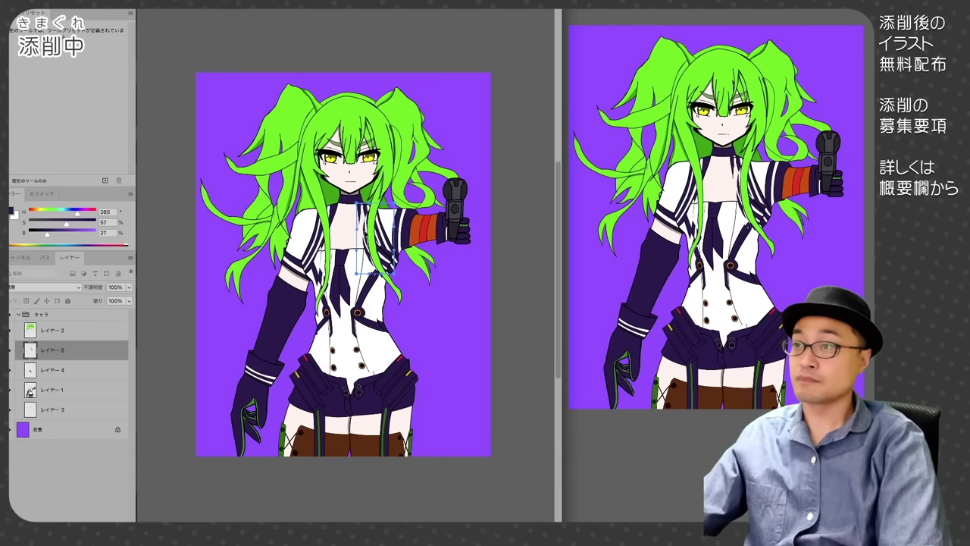
key("alt+BackSpace")
Step: Retouch the collar stripes beside the gun arm and merge the separated torso pieces back into one layer
key("b")
left_click(371, 265, "alt")
left_click_drag(378, 213, 390, 259)
left_click(53, 390, "shift")
key("ctrl+e")
Step: Hide the hair layer and redraw the navy and white collar stripes on the gun-arm side of the chest
left_click(10, 391)
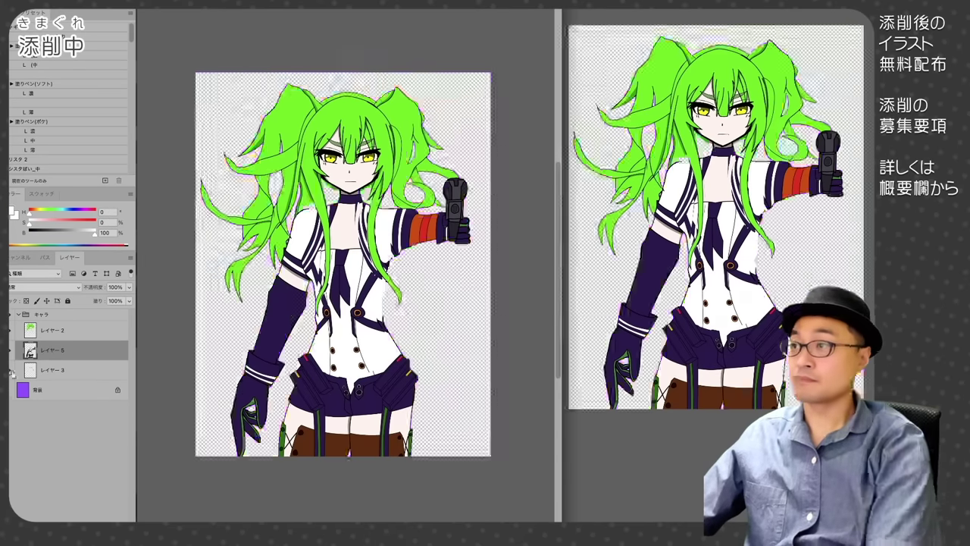
left_click(10, 391)
left_click(10, 331)
mouse_move(370, 204)
left_mouse_down()
mouse_move(396, 210)
mouse_move(367, 224)
mouse_move(367, 244)
left_mouse_up()
key("b")
left_click(360, 232, "alt")
mouse_move(364, 205)
left_mouse_down()
mouse_move(366, 256)
mouse_move(389, 264)
left_mouse_up()
mouse_move(363, 232)
left_mouse_down()
mouse_move(384, 275)
mouse_move(381, 259)
left_mouse_up()
key("x")
mouse_move(367, 204)
left_mouse_down()
mouse_move(369, 266)
mouse_move(365, 239)
left_mouse_up()
left_click_drag(360, 229, 385, 276)
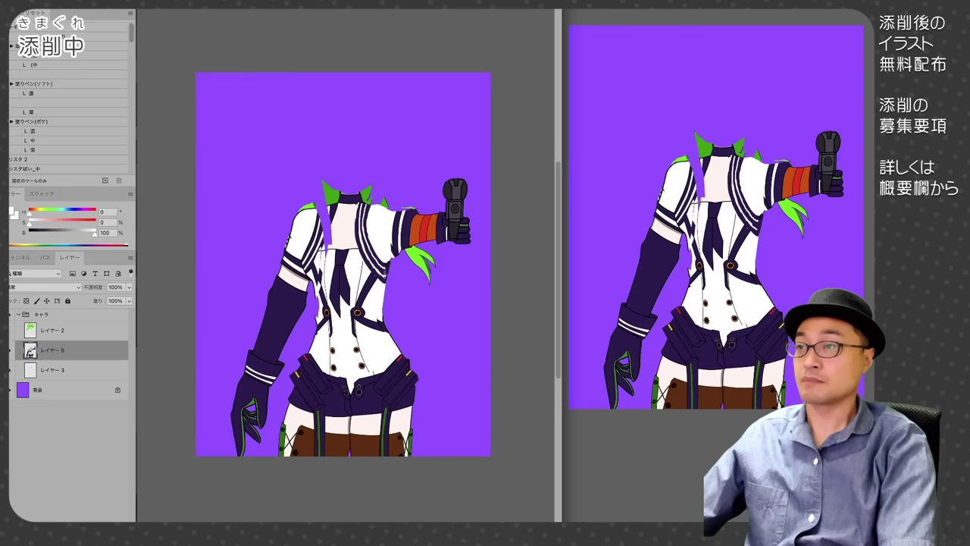
Step: Redraw the collar's striped edge on the lowered-arm side where the hair had covered the chest
key("x")
mouse_move(363, 203)
left_mouse_down()
mouse_move(362, 219)
mouse_move(325, 249)
left_mouse_up()
key("x")
mouse_move(329, 207)
left_mouse_down()
mouse_move(309, 260)
mouse_move(315, 294)
left_mouse_up()
key("e")
key("b")
key("e")
mouse_move(308, 256)
left_mouse_down()
mouse_move(307, 276)
mouse_move(309, 265)
left_mouse_up()
Step: Fill in the collar and chest on the lowered-arm side using colours sampled from the clothing and skin
key("b")
left_click(321, 232, "alt")
mouse_move(332, 222)
left_mouse_down()
mouse_move(316, 251)
mouse_move(337, 252)
mouse_move(307, 256)
left_mouse_up()
left_click(328, 262, "alt")
left_click(346, 259, "alt")
key("x")
key("x")
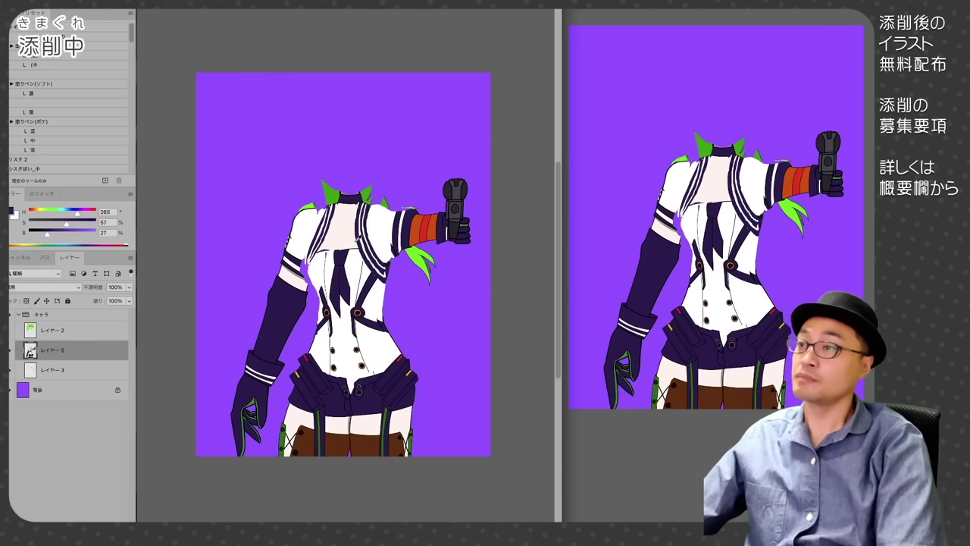
Step: Cut the lowered arm with its sleeve onto a new layer, shrink it and move it closer to the torso
key("x")
key("l")
left_click_drag(321, 198, 307, 268)
key("ctrl+shift+j")
left_click_drag(306, 404, 304, 406)
key("Return")
Step: Clean up the leftover edges around the repositioned arm, sleeve and shoulder
left_click_drag(312, 283, 294, 324)
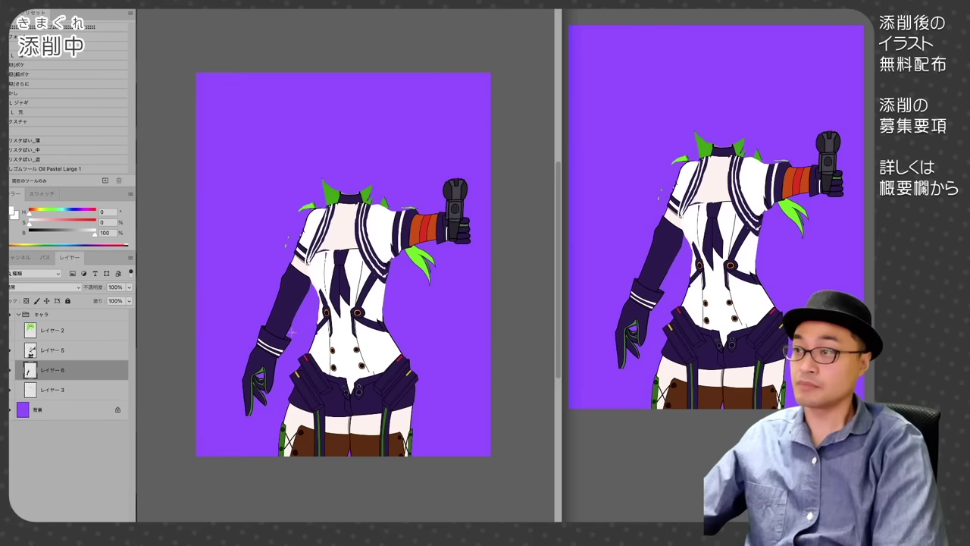
left_click_drag(295, 244, 283, 285)
left_click(52, 390)
left_click(53, 369)
left_click_drag(306, 228, 329, 205)
mouse_move(310, 267)
left_mouse_down()
mouse_move(282, 291)
mouse_move(292, 274)
left_mouse_up()
Step: Draw a short collarbone line on the bare chest on レイヤー 5
left_click(53, 351)
left_click(53, 370)
left_click(52, 350)
left_click_drag(354, 215, 345, 219)
Step: Show the hair layer again and adjust the lowered arm's position on レイヤー 6 beneath it
left_click(10, 331)
left_click(53, 370)
left_click_drag(307, 244, 307, 240)
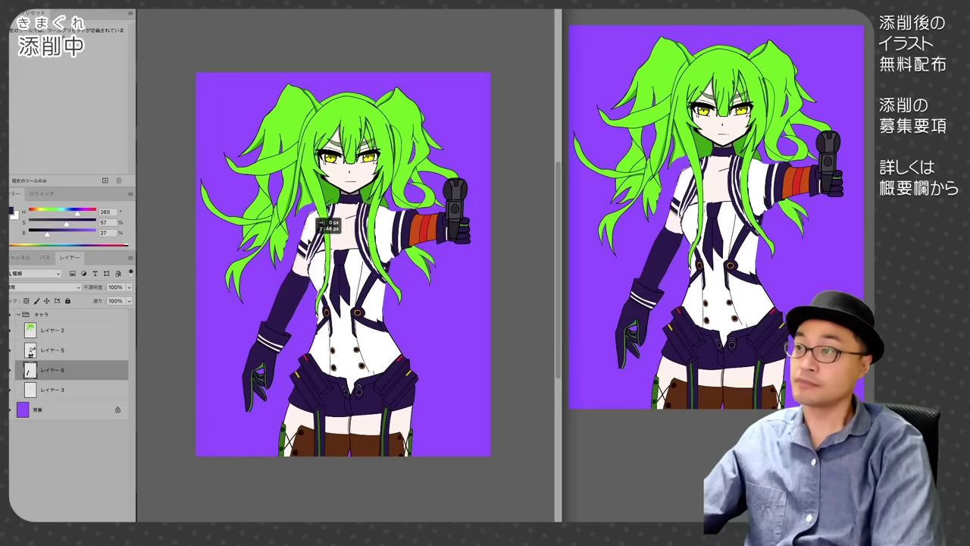
left_click(52, 350)
left_click(302, 267, "alt")
Step: Trim the long hair strand's tip on レイヤー 2 and retouch the collar beside the tie on レイヤー 5
left_click(52, 330)
key("e")
left_click_drag(326, 276, 331, 292)
key("b")
left_click(52, 350)
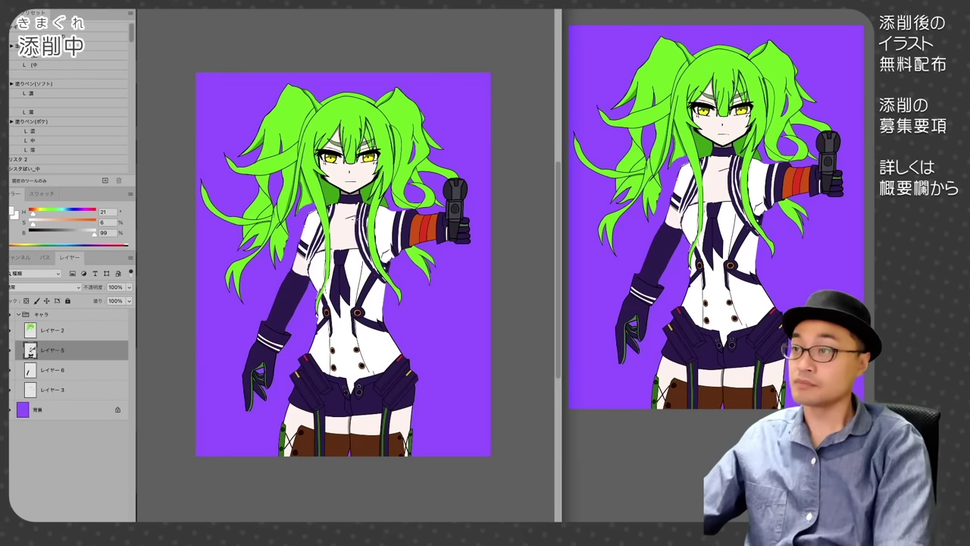
left_click(368, 265, "alt")
left_click_drag(375, 227, 358, 273)
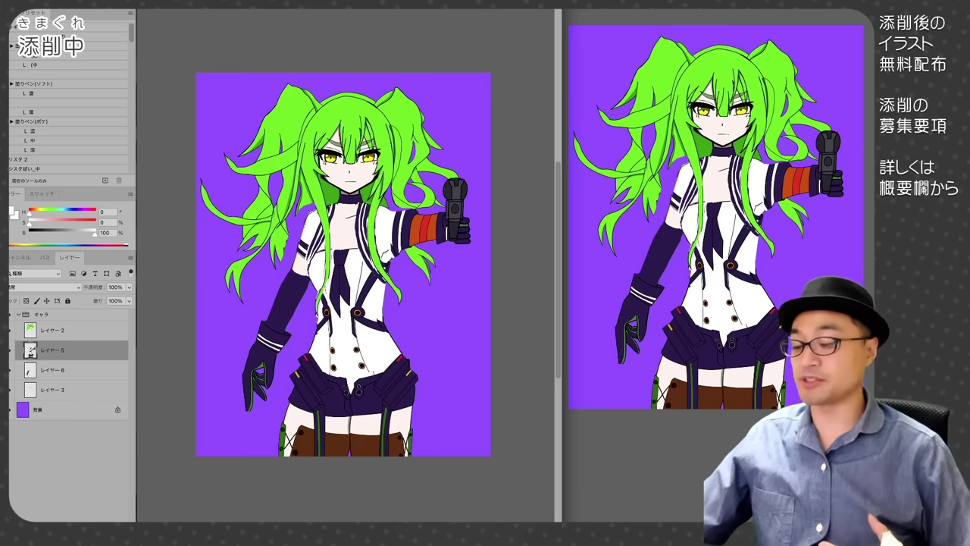
Step: Cut the bust section with the harness rings onto a new layer, move it higher and merge it back
key("l")
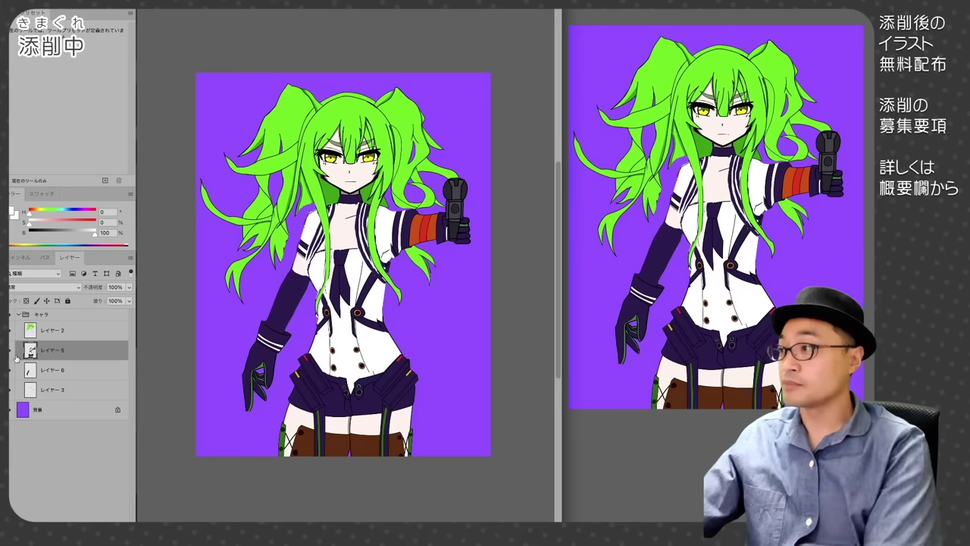
mouse_move(314, 265)
left_mouse_down()
mouse_move(359, 252)
mouse_move(339, 316)
mouse_move(328, 264)
mouse_move(343, 341)
mouse_move(332, 293)
left_mouse_up()
key("ctrl+shift+j")
key("ctrl+t")
key("Return")
key("ctrl+e")
Step: Reshape the waist edge on the gun-arm side and repaint the harness strap above it
key("ctrl+shift+j")
mouse_move(395, 322)
left_mouse_down()
mouse_move(395, 302)
mouse_move(348, 302)
mouse_move(359, 316)
mouse_move(323, 334)
mouse_move(385, 327)
left_mouse_up()
key("e")
key("alt+bracketleft")
key("b")
left_click(351, 278, "alt")
left_click_drag(383, 294, 383, 314)
mouse_move(369, 302)
left_mouse_down()
mouse_move(383, 318)
mouse_move(378, 310)
left_mouse_up()
left_click(372, 300, "alt")
left_click_drag(367, 297, 380, 273)
left_click(385, 270, "alt")
Step: Repaint the bust outline and harness strap on the lowered-arm side using sampled colours
left_click_drag(308, 276, 321, 290)
left_click(322, 274, "alt")
mouse_move(314, 271)
left_mouse_down()
mouse_move(326, 288)
mouse_move(320, 305)
mouse_move(318, 287)
left_mouse_up()
left_click(321, 294, "alt")
Step: Toggle the hair layer while retouching the tie and harness, and merge the torso work into レイヤー 5
key("e")
left_click(7, 331)
key("b")
left_click(355, 284, "alt")
left_click(326, 298, "alt")
left_click(10, 335)
left_click(53, 350)
key("super+e")
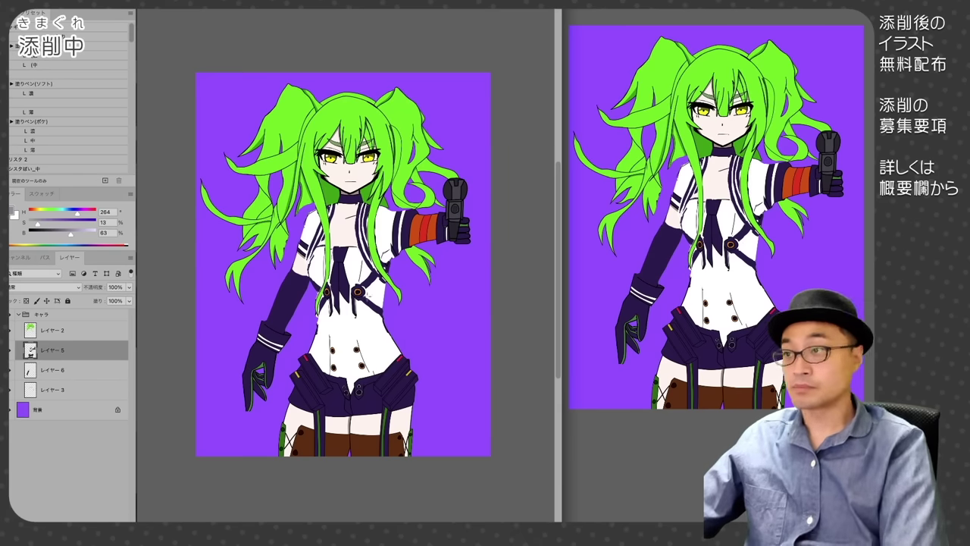
Step: Redraw the vest's vertical seam lines from below the harness rings down to the waist buttons
left_click(338, 283, "alt")
mouse_move(355, 320)
left_mouse_down()
mouse_move(368, 373)
mouse_move(331, 342)
mouse_move(328, 355)
left_mouse_up()
left_click(329, 351, "alt")
left_click(369, 297, "alt")
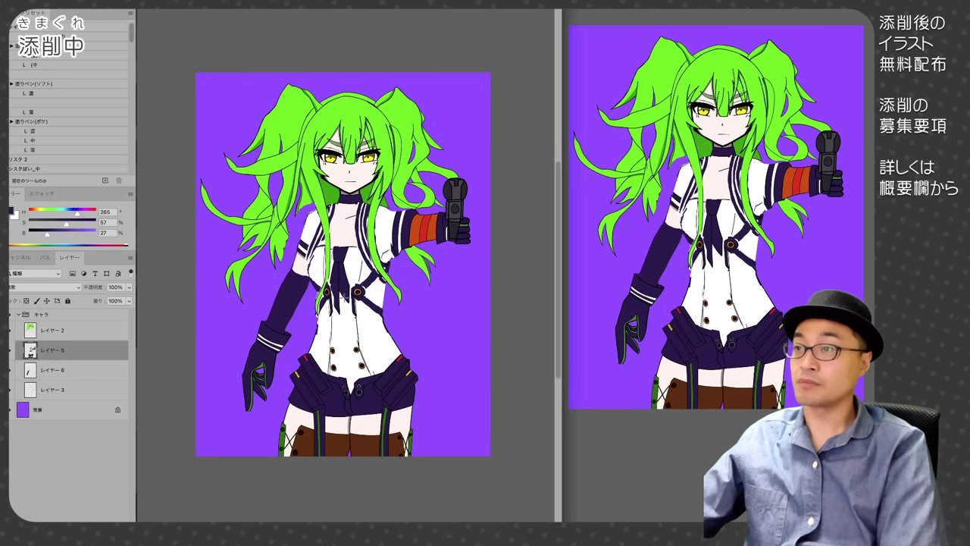
Step: Erase the stray hair bits beside the waist on レイヤー 2 and compare the torso before and after the harness change
key("e")
left_click(53, 330)
left_click_drag(313, 301, 311, 307)
key("b")
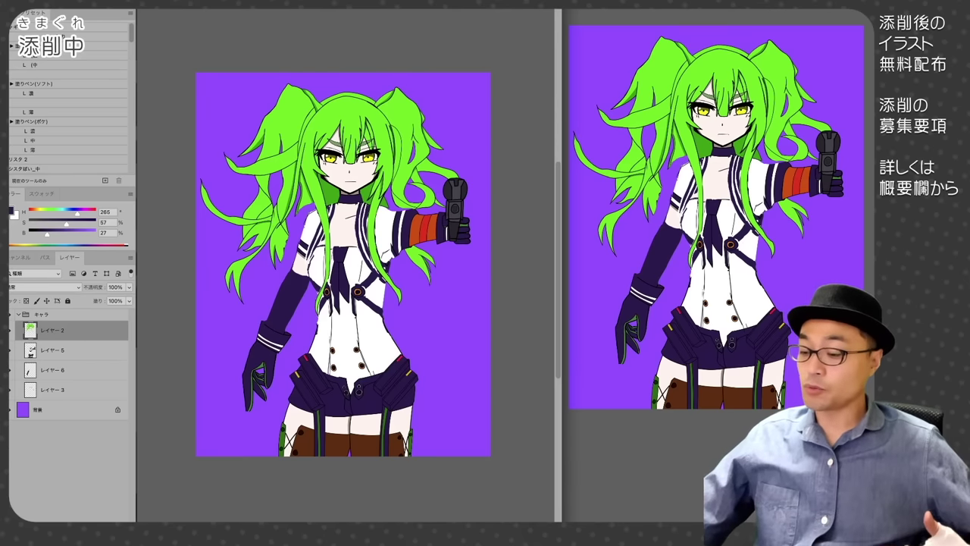
left_click(53, 350)
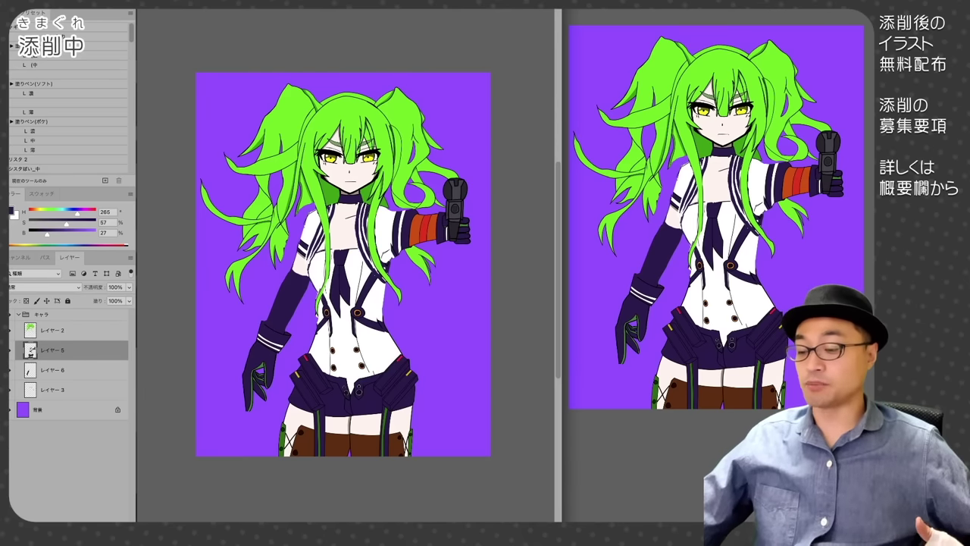
key("super+z")
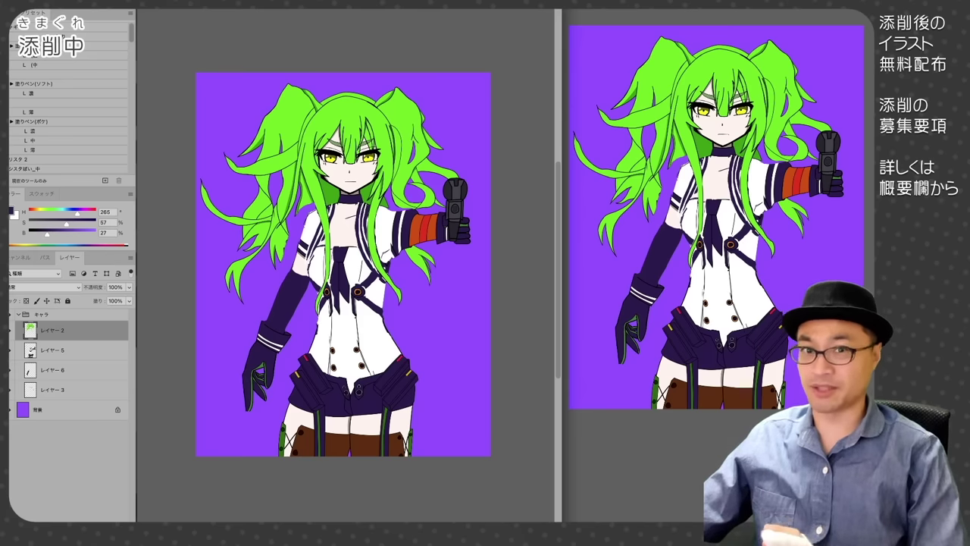
Step: Clean up the tie's outline on the chest and paint out the stray dark points beside it in white
right_click(332, 271, "super")
left_click(345, 278)
left_click(329, 276, "alt")
left_click(339, 282, "alt")
left_click_drag(331, 269, 345, 312)
left_click(334, 288, "alt")
left_click(338, 273, "alt")
left_click(341, 297, "alt")
left_click(340, 286, "alt")
left_click(350, 289, "alt")
left_click(341, 281, "alt")
left_click(349, 285, "alt")
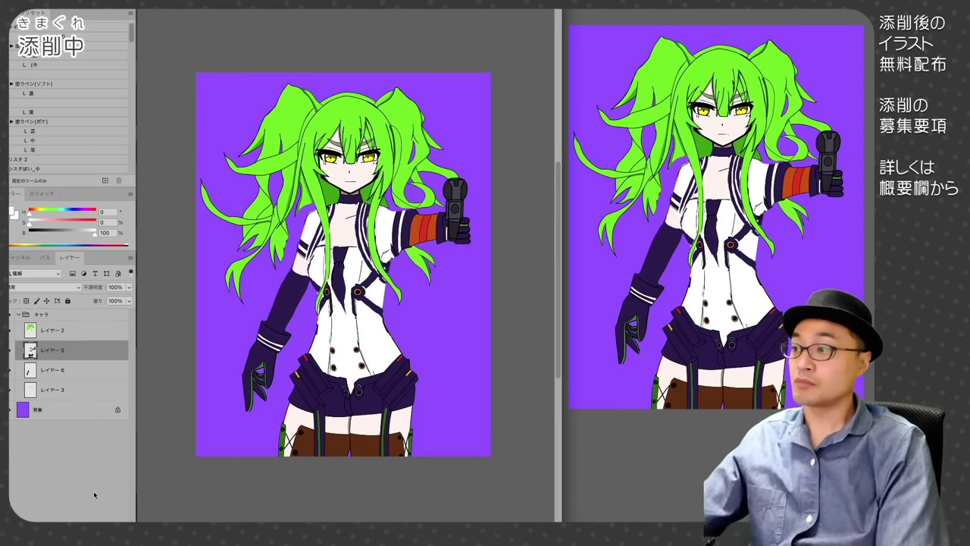
left_click(341, 279, "alt")
Step: Draw the knot and flowing ends of a scarf over the tie on a new layer
key("super+shift+alt+n")
left_click_drag(344, 268, 363, 284)
left_click_drag(347, 267, 382, 294)
left_click(376, 284, "alt")
left_click(356, 275, "alt")
mouse_move(348, 266)
left_mouse_down()
mouse_move(369, 275)
mouse_move(343, 248)
mouse_move(340, 288)
left_mouse_up()
left_click(356, 274, "alt")
Step: Color the scarf navy and add its fold lines and edges around the knot
key("w")
left_click(341, 262)
key("super+h")
key("b")
left_click(58, 232)
left_click(58, 222)
mouse_move(346, 268)
left_mouse_down()
mouse_move(370, 281)
mouse_move(339, 281)
left_mouse_up()
left_click(358, 276, "alt")
left_click(343, 255, "alt")
mouse_move(337, 247)
left_mouse_down()
mouse_move(349, 247)
mouse_move(336, 264)
mouse_move(308, 269)
mouse_move(316, 229)
left_mouse_up()
Step: Retouch the neckline around the scarf and the bare upper arm on レイヤー 5 with sampled colours
left_click(329, 256, "alt")
right_click(329, 255, "super")
left_click(330, 256)
left_click(336, 249, "super")
left_click(364, 260, "alt")
left_click(302, 265, "alt")
left_click(305, 265, "super")
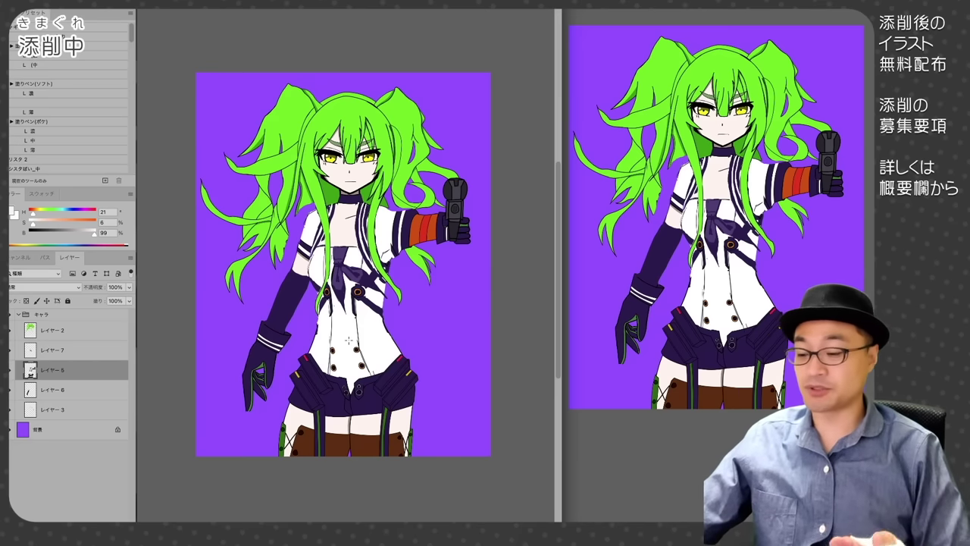
Step: Merge the scarf layer レイヤー 7 down into レイヤー 5
key("l")
left_click(86, 354)
key("ctrl+e")
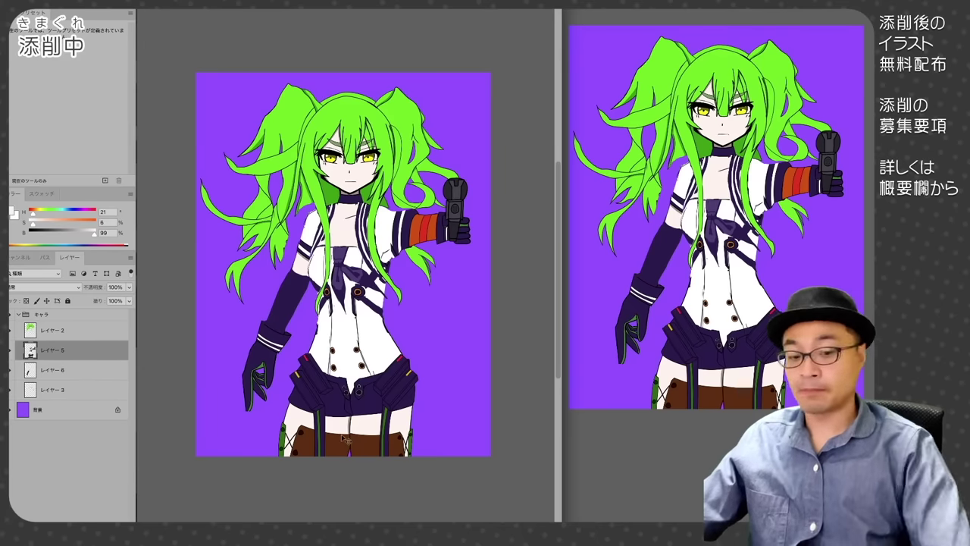
Step: Undo the last change and transform the leg on the gun-arm side so that it swings outward
key("ctrl+z")
key("ctrl+t")
left_click_drag(358, 464, 372, 467)
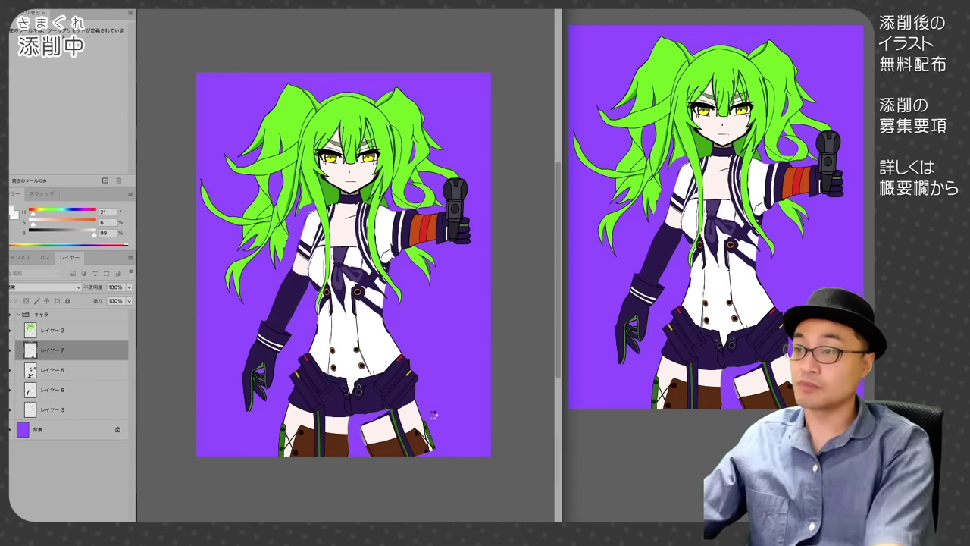
key("Return")
Step: Cut the other leg from レイヤー 5 onto its own layer and transform it outward to widen the stance
left_click(75, 370)
left_click_drag(303, 403, 268, 450)
key("ctrl+shift+j")
key("ctrl+t")
key("Return")
Step: Add a new layer beneath レイヤー 5 and paint the gaps at the tops of the thighs with sampled colours
left_click(75, 390)
key("ctrl+alt+shift+n")
key("ctrl+[")
key("b")
left_click_drag(309, 416, 388, 413)
left_click(417, 420, "alt")
left_click(304, 438, "alt")
left_click_drag(300, 453, 275, 444)
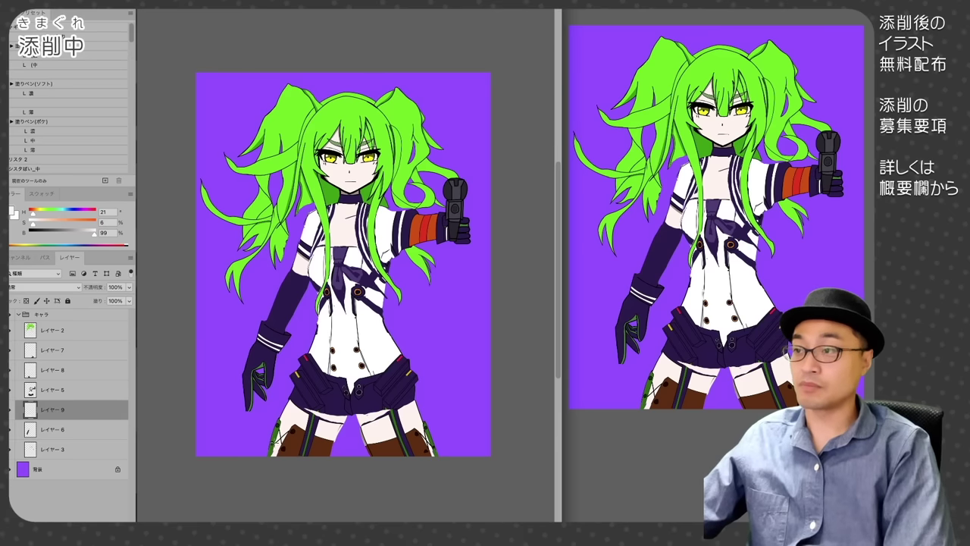
Step: Merge レイヤー 5 and both leg layers into レイヤー 9, retouching the crotch and hem of the shorts with sampled colours
left_click(76, 389)
key("ctrl+e")
left_click(356, 408, "alt")
left_click_drag(352, 413, 370, 417)
mouse_move(309, 413)
left_mouse_down()
mouse_move(360, 419)
mouse_move(335, 443)
mouse_move(342, 433)
left_mouse_up()
left_click(337, 429, "alt")
left_click(351, 413, "alt")
key("alt+]")
key("alt+]")
key("ctrl+e")
key("ctrl+e")
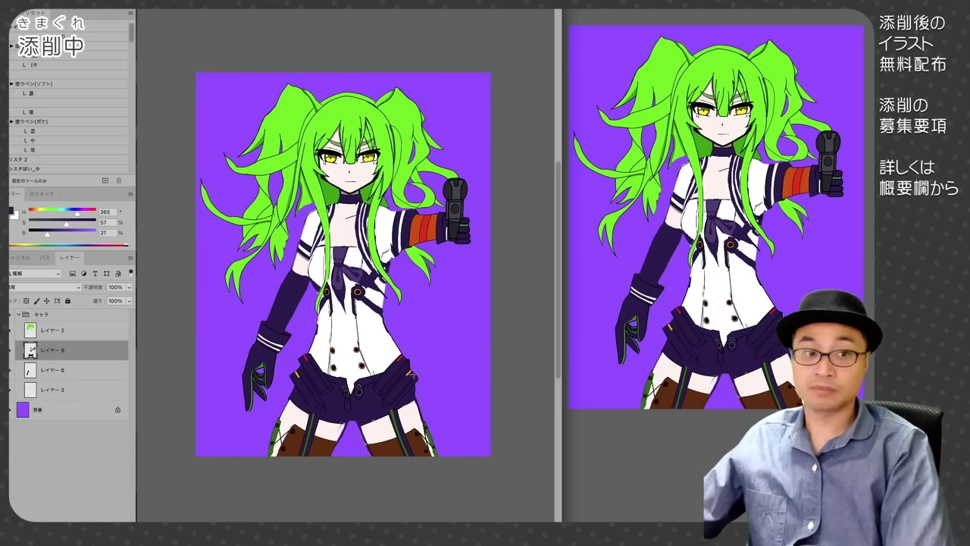
Step: Paint navy pouch shapes at the hips and retouch the shorts' hem and thigh edges with sampled colours
left_click_drag(307, 349, 295, 364)
left_click_drag(297, 365, 290, 375)
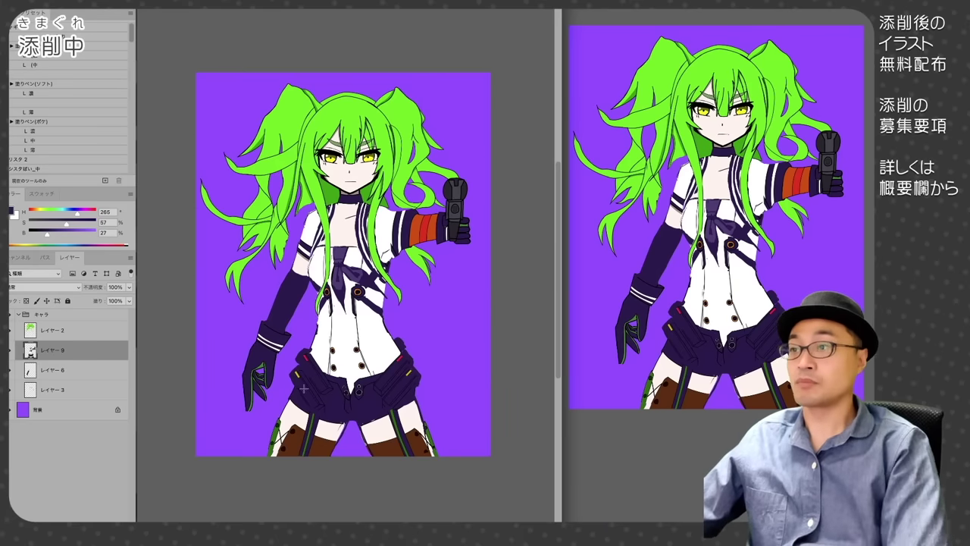
left_click(381, 427, "alt")
left_click(407, 410, "alt")
left_click(414, 418, "alt")
left_click(419, 413, "alt")
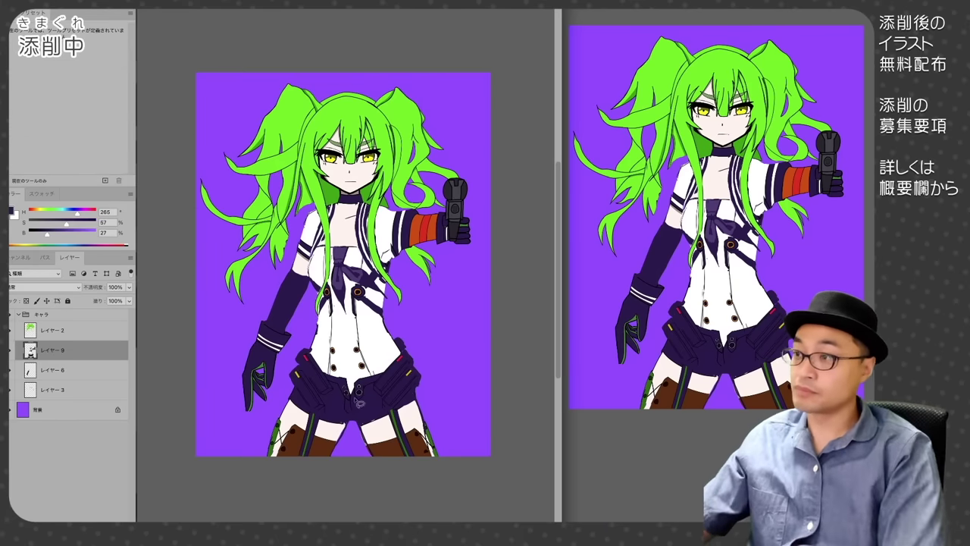
Step: Shift the shorts' front fastening toward the lowered-arm side on a separate layer, retouch around it and merge it into レイヤー 9
key("ctrl+alt+shift+n")
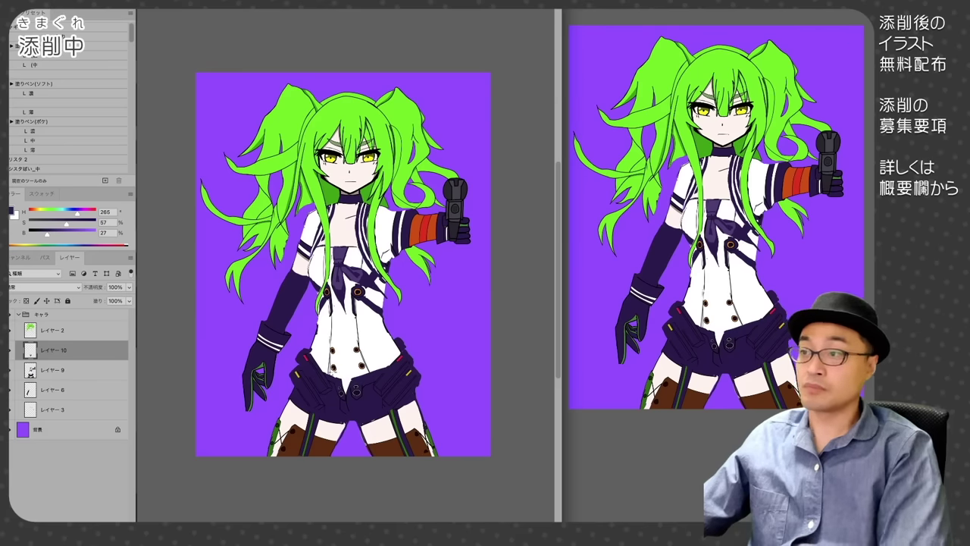
left_click(334, 373, "alt")
left_click(410, 399, "alt")
key("ctrl+e")
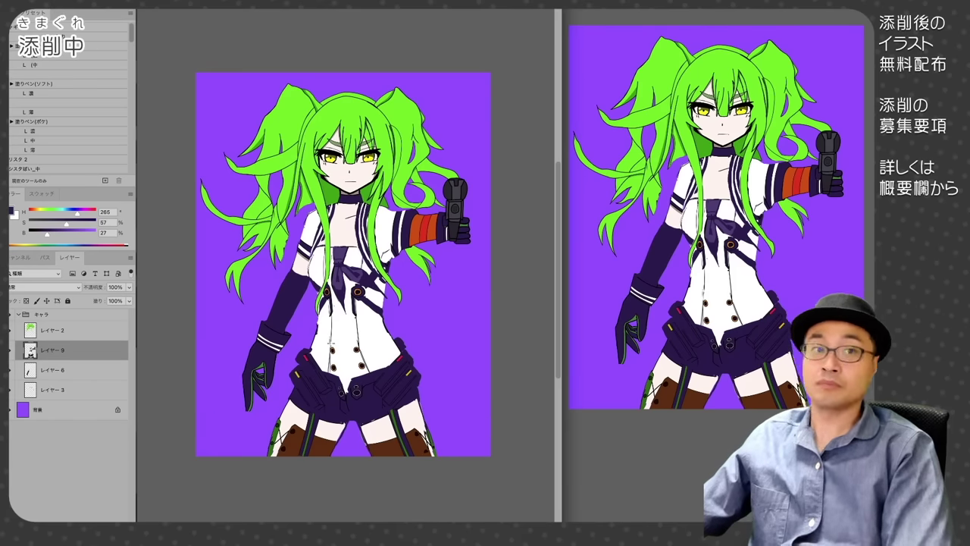
Step: Lasso the leg on the gun-arm side, transform it slightly inward and merge the layer down into レイヤー 6
key("l")
left_click_drag(356, 414, 359, 453)
key("ctrl+t")
left_click_drag(398, 386, 419, 396)
key("Return")
key("ctrl+d")
key("ctrl+e")
key("b")
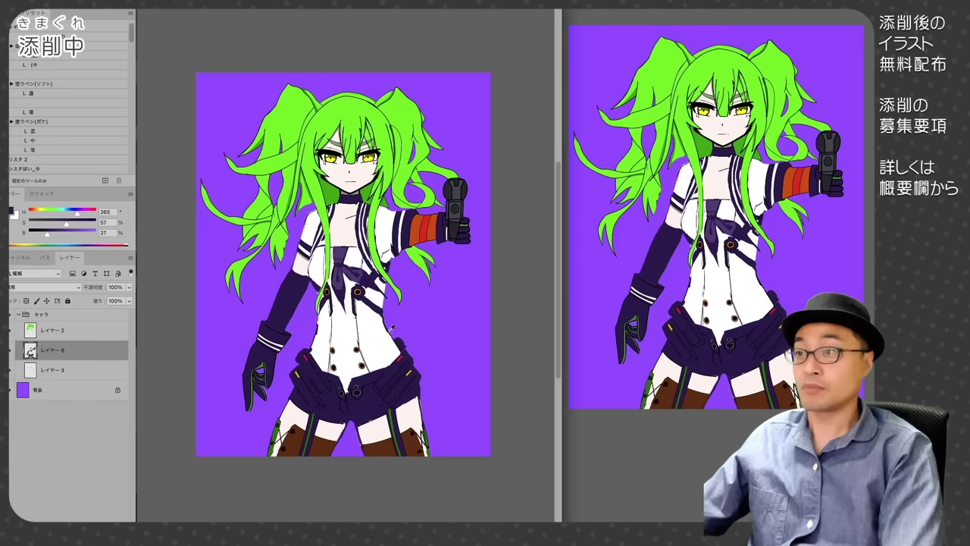
Step: Retouch the front seam and buttons of the white bodice with sampled colours
left_click(328, 334, "alt")
left_click(323, 337, "alt")
left_click(326, 373, "alt")
key("ctrl+a")
key("ctrl+d")
Step: Sketch green cross-section rings over the forearm and beside it to illustrate foreshortening, and delete the sketch layer
left_click(449, 196, "alt")
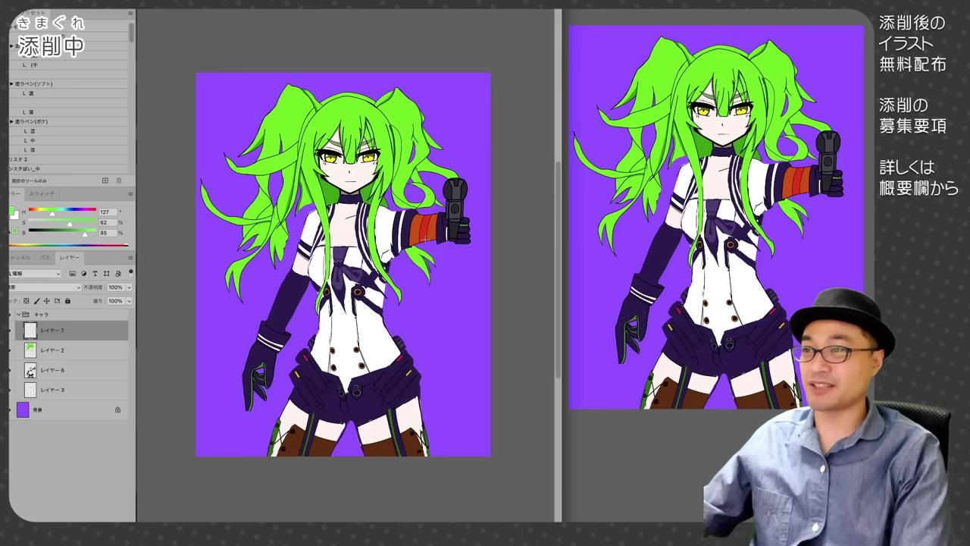
mouse_move(426, 241)
left_mouse_down()
mouse_move(414, 228)
mouse_move(429, 216)
mouse_move(423, 241)
left_mouse_up()
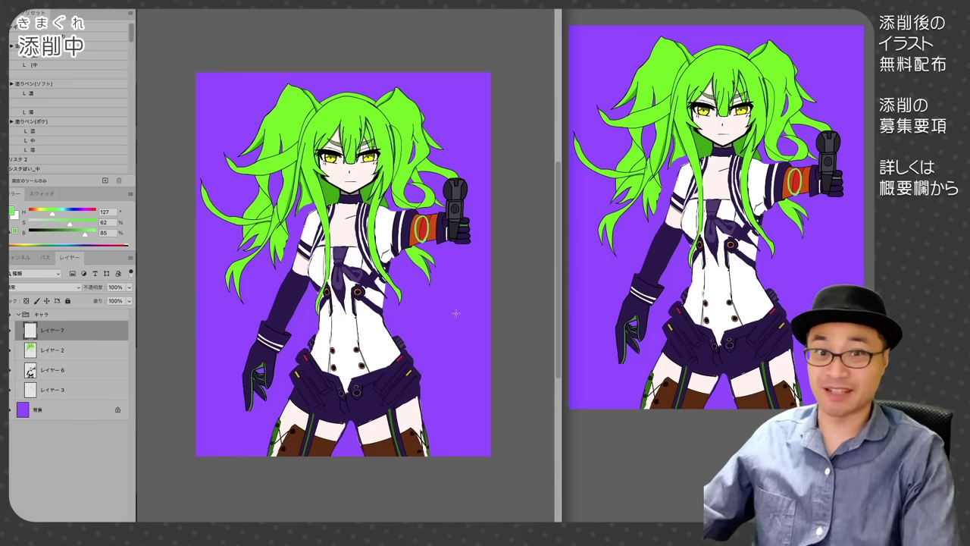
mouse_move(433, 241)
left_mouse_down()
mouse_move(424, 232)
mouse_move(435, 215)
mouse_move(438, 240)
mouse_move(442, 214)
mouse_move(449, 239)
mouse_move(421, 219)
mouse_move(419, 246)
left_mouse_up()
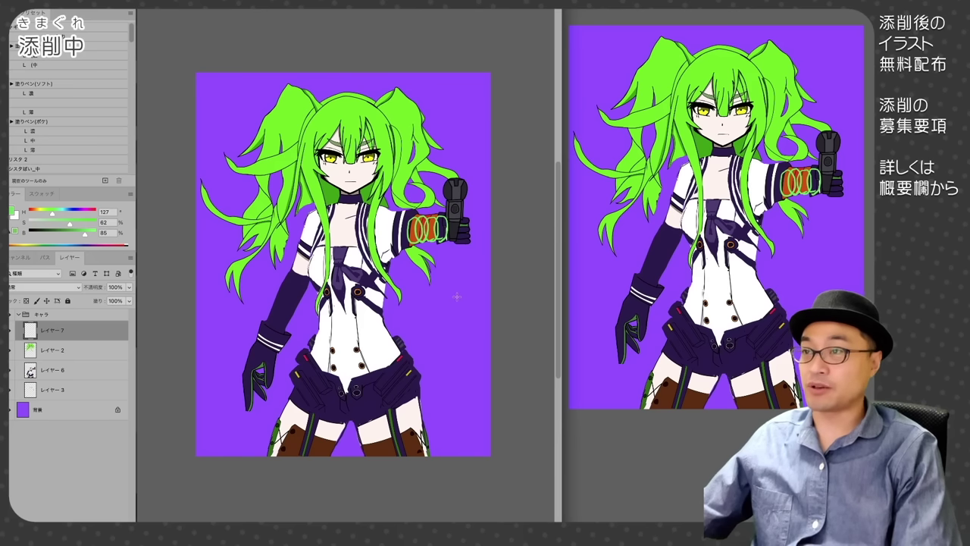
mouse_move(443, 282)
left_mouse_down()
mouse_move(447, 287)
mouse_move(461, 277)
mouse_move(460, 300)
mouse_move(471, 300)
mouse_move(467, 256)
mouse_move(480, 285)
mouse_move(473, 301)
mouse_move(431, 295)
mouse_move(436, 277)
mouse_move(449, 293)
mouse_move(432, 277)
mouse_move(475, 276)
left_mouse_up()
left_click_drag(431, 301, 473, 304)
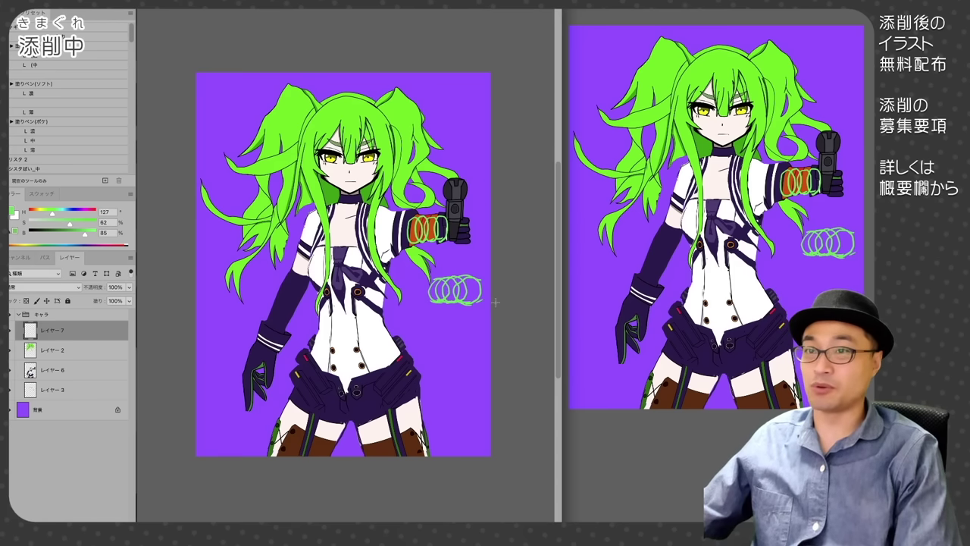
key("Delete")
Step: Cut the gun and gripping hand out of レイヤー 6 onto their own layer and hide that layer
left_click(53, 350)
key("l")
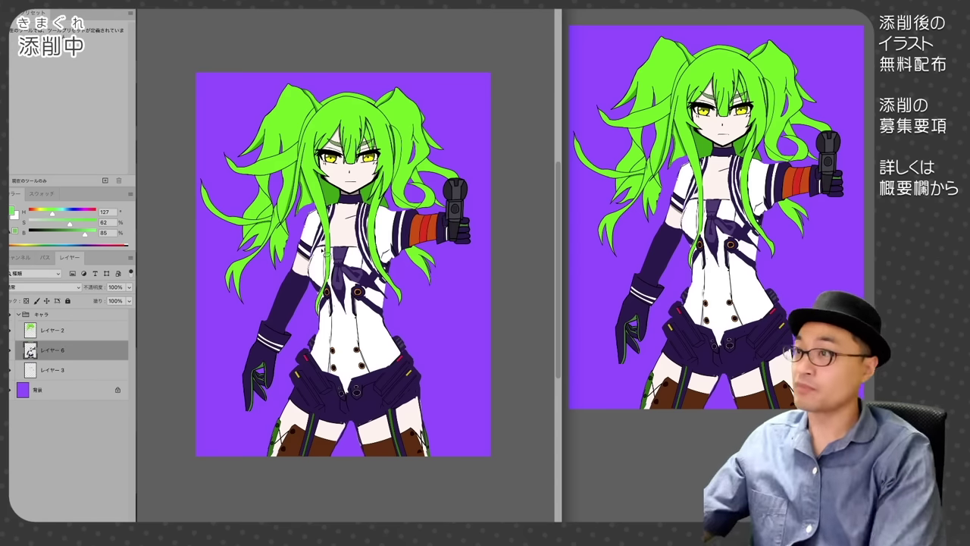
left_click_drag(419, 211, 417, 251)
key("super+shift+j")
left_click(10, 351)
Step: Paint over the old sleeve end of the aiming arm on レイヤー 6 with sampled colours
left_click(53, 370)
key("b")
left_click(406, 227, "alt")
mouse_move(394, 216)
left_mouse_down()
mouse_move(391, 244)
mouse_move(405, 244)
left_mouse_up()
left_click_drag(67, 224, 52, 225)
left_click_drag(47, 234, 56, 234)
mouse_move(397, 223)
left_mouse_down()
mouse_move(398, 238)
mouse_move(404, 223)
mouse_move(380, 229)
mouse_move(396, 252)
left_mouse_up()
left_click(319, 273, "alt")
Step: Paint the rounded, foreshortened sleeve opening and its navy cuff on new layers
key("super+shift+alt+n")
left_click(369, 159, "alt")
left_click_drag(76, 234, 82, 234)
key("super+shift+alt+n")
left_click(10, 350)
left_click(10, 350)
mouse_move(393, 219)
left_mouse_down()
mouse_move(403, 244)
mouse_move(412, 241)
left_mouse_up()
Step: Paint the foreshortened orange forearm inside the cuff on another new layer and clean its edge with the eraser
key("super+shift+alt+n")
left_click_drag(79, 234, 84, 234)
mouse_move(410, 223)
left_mouse_down()
mouse_move(412, 238)
mouse_move(438, 244)
left_mouse_up()
left_click(10, 350)
left_click(10, 350)
key("e")
left_click(10, 350)
Step: Move the gun hand layer inward over the foreshortened forearm and raise it above the hair layer
left_click(53, 350)
key("v")
mouse_move(491, 241)
left_mouse_down()
mouse_move(455, 238)
mouse_move(474, 242)
left_mouse_up()
key("super+]")
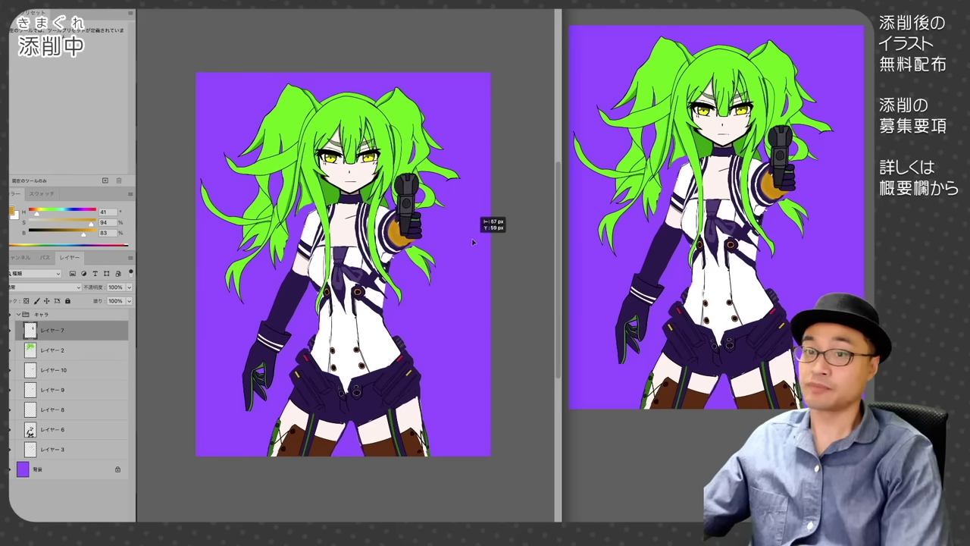
Step: Paint curved red bands around the orange forearm on レイヤー 10
scroll(395, 206, "up", 3)
left_click(53, 370)
mouse_move(396, 236)
left_mouse_down()
mouse_move(390, 251)
mouse_move(424, 278)
left_mouse_up()
Step: Repaint the gloved hand around the gun grip as a solid navy fist on レイヤー 7, trimming it with the eraser
left_click(53, 330)
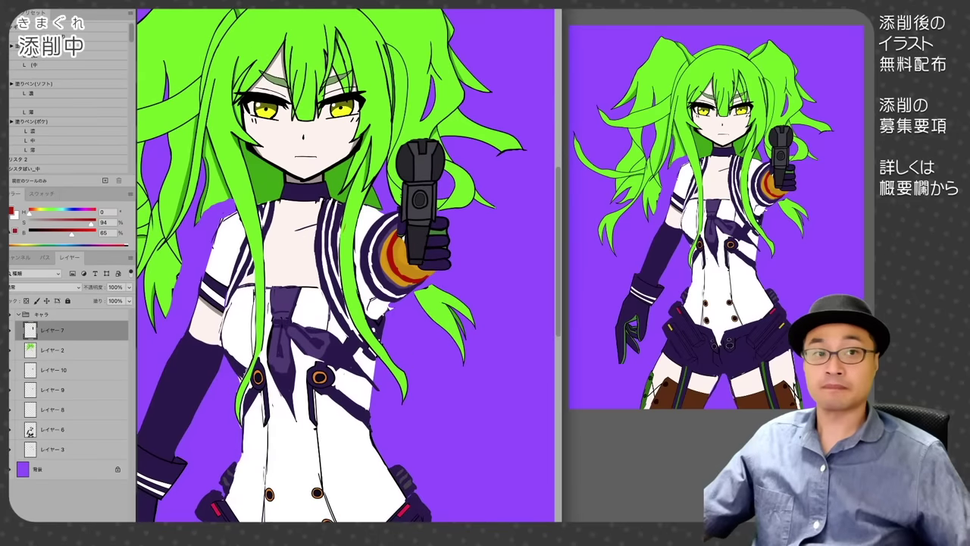
left_click(433, 226, "alt")
left_click_drag(432, 227, 448, 224)
key("e")
mouse_move(451, 231)
left_mouse_down()
mouse_move(448, 267)
mouse_move(443, 253)
left_mouse_up()
key("b")
mouse_move(443, 253)
left_mouse_down()
mouse_move(425, 267)
mouse_move(441, 253)
left_mouse_up()
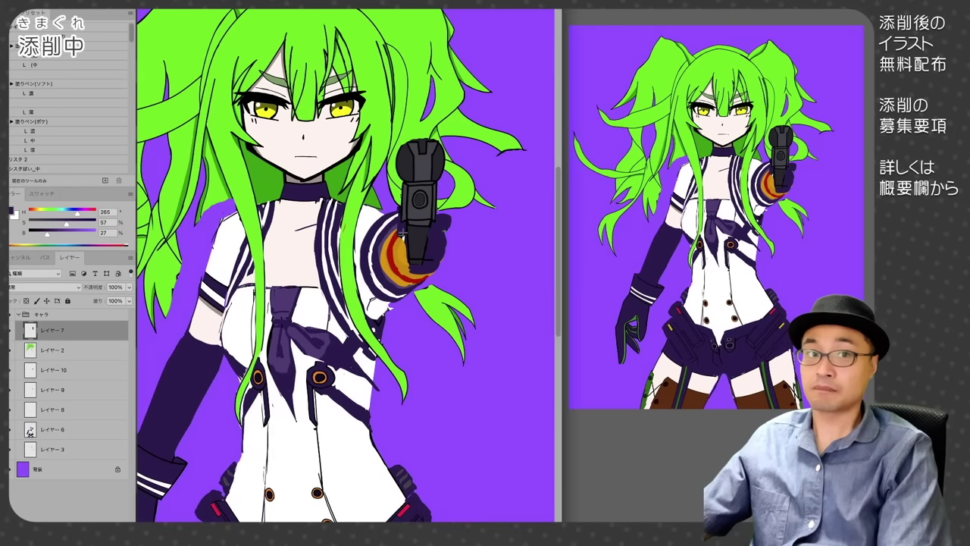
mouse_move(396, 212)
left_mouse_down()
mouse_move(396, 237)
mouse_move(419, 273)
mouse_move(443, 259)
left_mouse_up()
Step: Add a new layer beneath レイヤー 7 and draw black finger lines for the gloved fist on レイヤー 7
left_click(53, 350)
key("super+shift+alt+n")
key("d")
right_click(431, 235, "super")
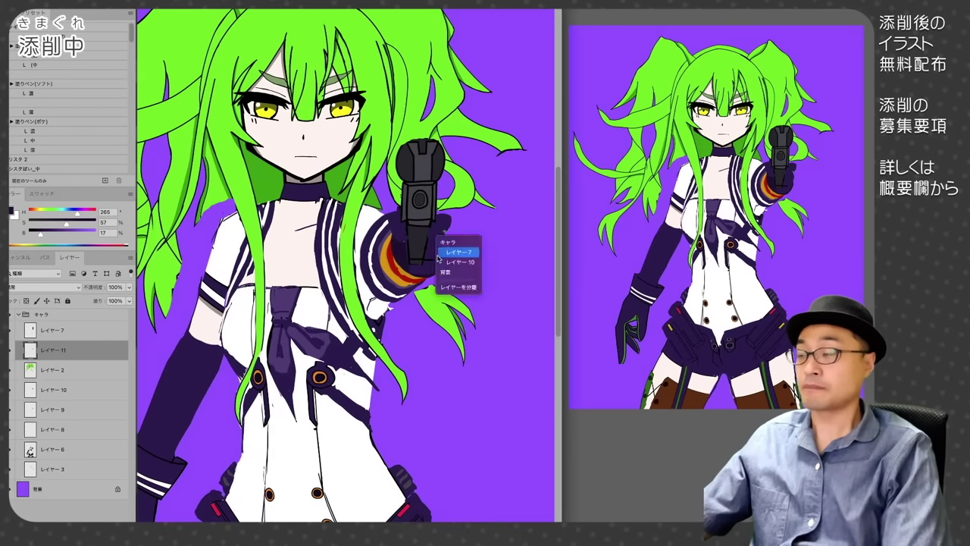
left_click(457, 253)
mouse_move(431, 218)
left_mouse_down()
mouse_move(452, 216)
mouse_move(443, 250)
left_mouse_up()
left_click_drag(440, 263, 421, 274)
Step: Trim the wrist side of the glove with the eraser and complete the black outlines of the hand gripping the gun
left_click(398, 241, "alt")
key("e")
left_click_drag(395, 211, 389, 237)
key("b")
left_click_drag(440, 219, 444, 246)
key("d")
left_click_drag(390, 223, 408, 263)
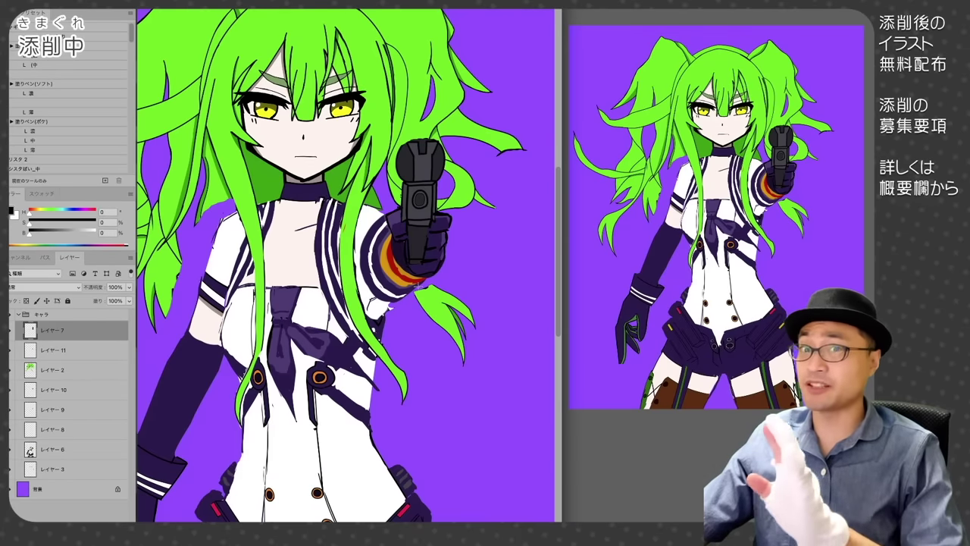
Step: Repaint the upper part of the gun with black outlines and sampled grey shading around the cylinder
left_click(405, 160, "alt")
left_click_drag(397, 146, 402, 182)
left_click_drag(435, 140, 444, 182)
left_click(418, 156, "alt")
mouse_move(398, 152)
left_mouse_down()
mouse_move(422, 139)
mouse_move(443, 176)
left_mouse_up()
left_click(444, 155, "alt")
left_click_drag(435, 138, 444, 182)
left_click_drag(406, 150, 413, 179)
left_click_drag(434, 150, 435, 177)
left_click(423, 147, "alt")
mouse_move(403, 149)
left_mouse_down()
mouse_move(438, 141)
mouse_move(421, 158)
mouse_move(423, 147)
mouse_move(412, 151)
mouse_move(442, 145)
mouse_move(442, 159)
mouse_move(429, 132)
left_mouse_up()
Step: Refine the cylinder shading with sampled greys and add the sight on top of the gun
left_click(414, 162, "alt")
left_click(423, 148, "alt")
left_click(415, 160, "alt")
left_click(422, 145, "alt")
left_click(434, 161, "alt")
left_click(425, 146, "alt")
left_click(413, 160, "alt")
left_click(423, 144, "alt")
left_click(414, 159, "alt")
left_click_drag(409, 131, 412, 142)
Step: Repaint the gun's lower frame, round opening and grip with black and grey tones sampled from the gun
left_click(434, 190, "alt")
left_click(435, 181, "alt")
mouse_move(412, 181)
left_mouse_down()
mouse_move(429, 186)
mouse_move(435, 211)
left_mouse_up()
left_click(426, 186, "alt")
mouse_move(426, 184)
left_mouse_down()
mouse_move(409, 220)
mouse_move(433, 222)
mouse_move(415, 266)
mouse_move(406, 233)
mouse_move(429, 217)
left_mouse_up()
left_click(410, 214, "alt")
left_click(424, 220, "alt")
left_click(412, 228, "alt")
left_click(420, 236, "alt")
left_click(413, 261, "alt")
left_click(435, 198, "alt")
left_click(423, 213, "alt")
left_click(423, 198, "alt")
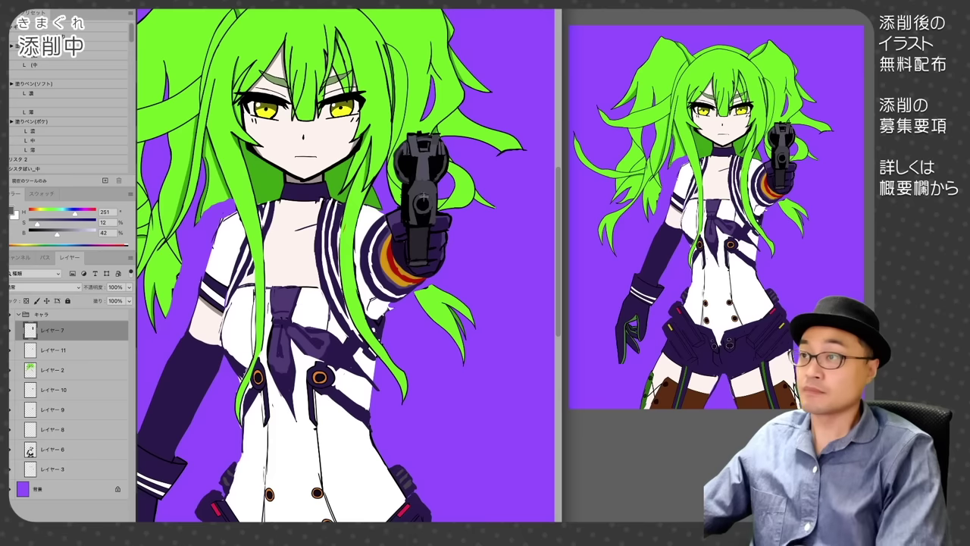
Step: Deepen the dark shading down the middle of the gun and tidy its frame edges with sampled tones
left_click(422, 173, "alt")
mouse_move(413, 159)
left_mouse_down()
mouse_move(414, 185)
mouse_move(432, 183)
mouse_move(406, 215)
mouse_move(422, 188)
mouse_move(401, 209)
mouse_move(437, 193)
mouse_move(429, 233)
left_mouse_up()
left_click(425, 182, "alt")
left_click(434, 179, "alt")
left_click(416, 206, "alt")
left_click(402, 211, "alt")
left_click(437, 193, "alt")
left_click(415, 227, "alt")
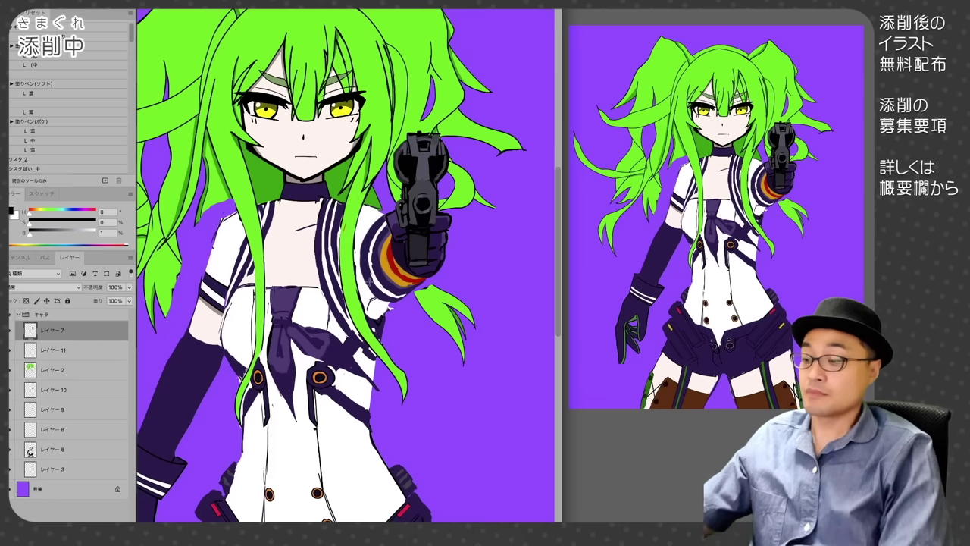
Step: Touch up the gun with lighter grey tones based on a sampled grey, raising the colour's brightness to 56%
key("ctrl+minus")
left_click(45, 349, "shift")
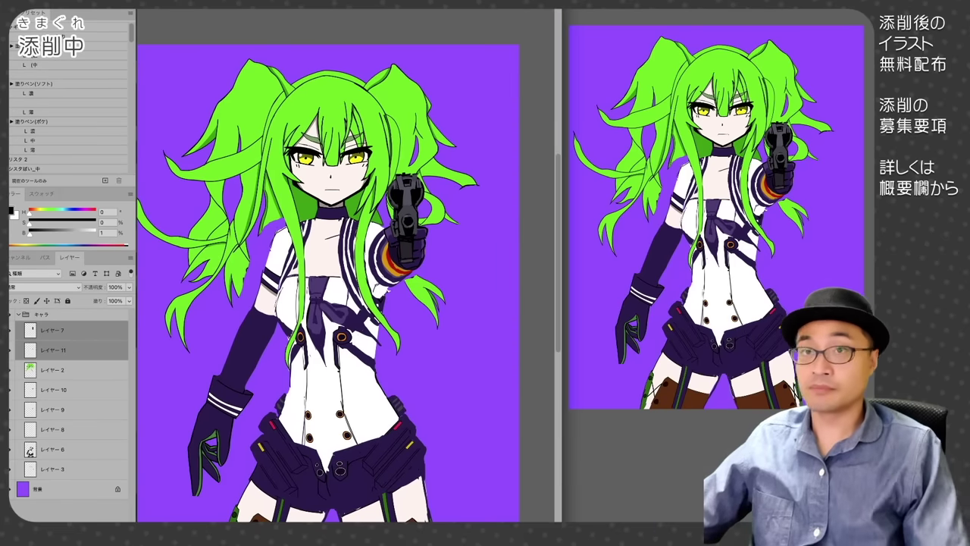
key("alt+bracketleft")
key("ctrl+plus")
right_click(442, 157, "ctrl")
left_click(463, 175)
left_click(428, 195, "alt")
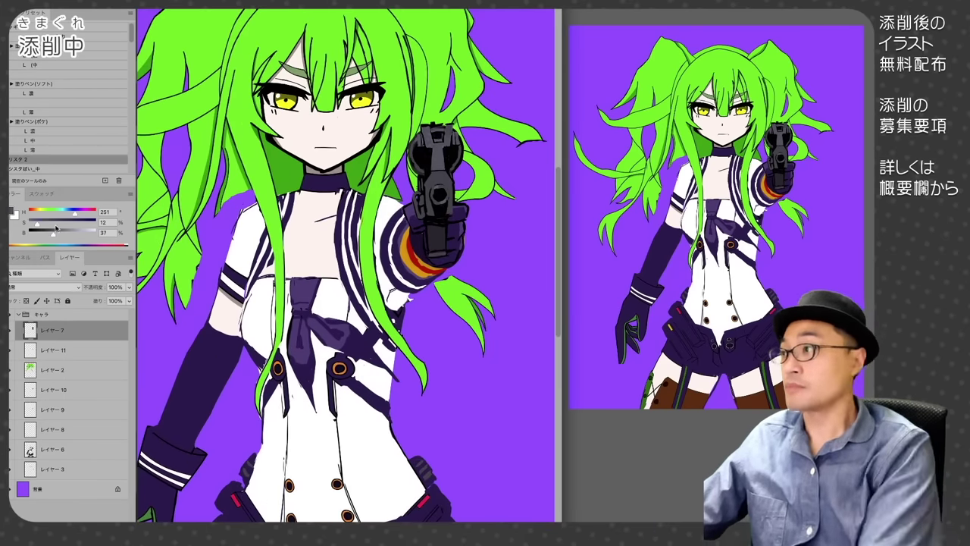
key("b")
key("ctrl+minus")
key("ctrl+plus")
key("ctrl+minus")
key("ctrl+plus")
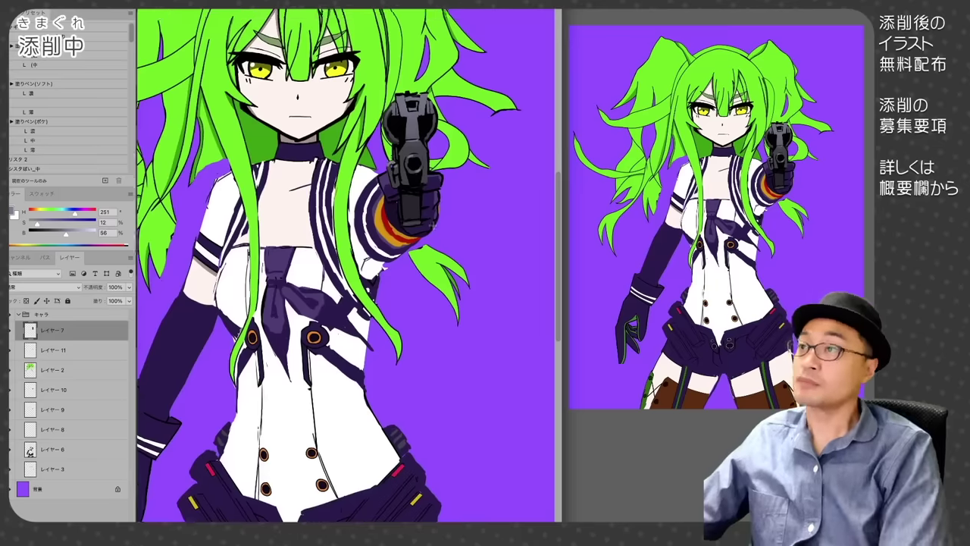
key("ctrl+minus")
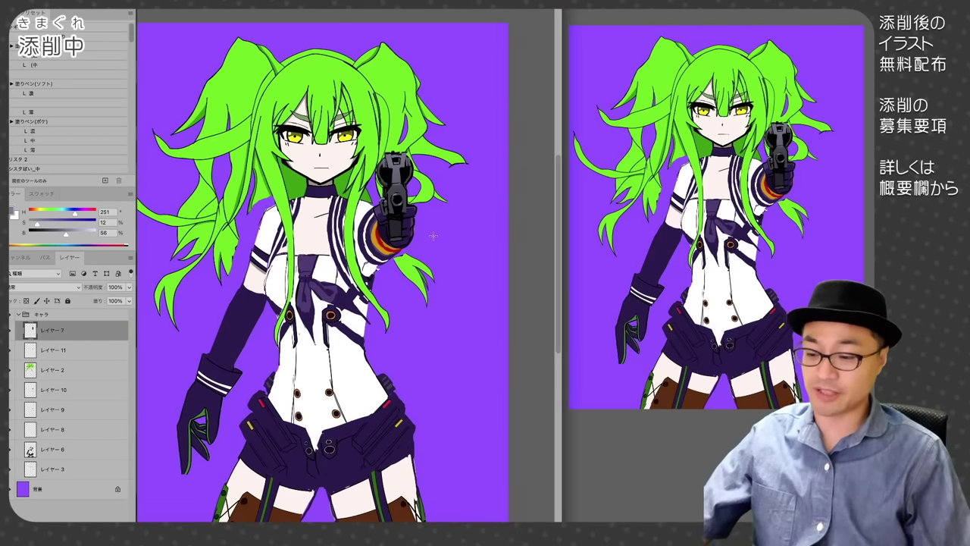
Step: Outline the gun's upper section, lower frame and grip in red on a separate layer as explanation marks, undoing each one
mouse_move(394, 227)
left_mouse_down()
mouse_move(378, 191)
mouse_move(397, 182)
mouse_move(412, 187)
mouse_move(397, 228)
left_mouse_up()
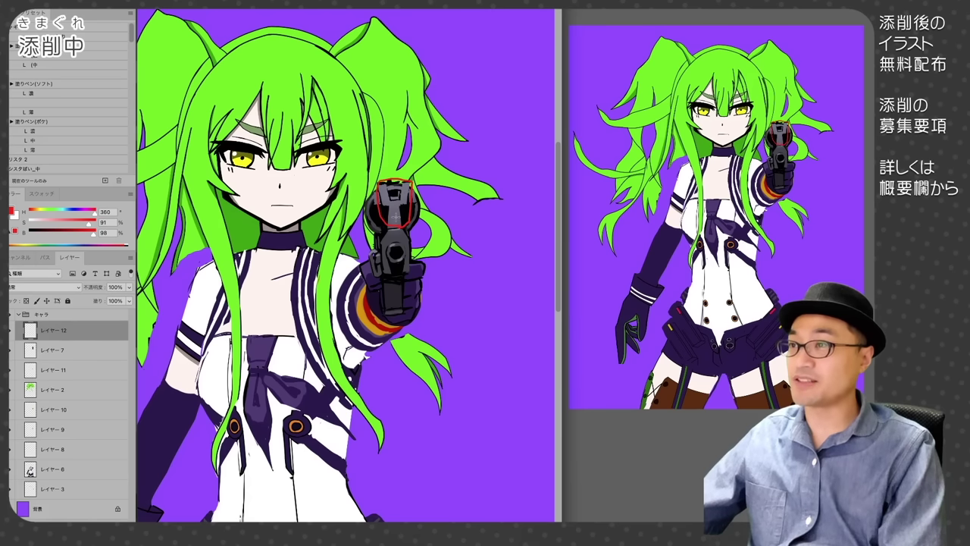
key("ctrl+z")
left_click_drag(379, 182, 397, 227)
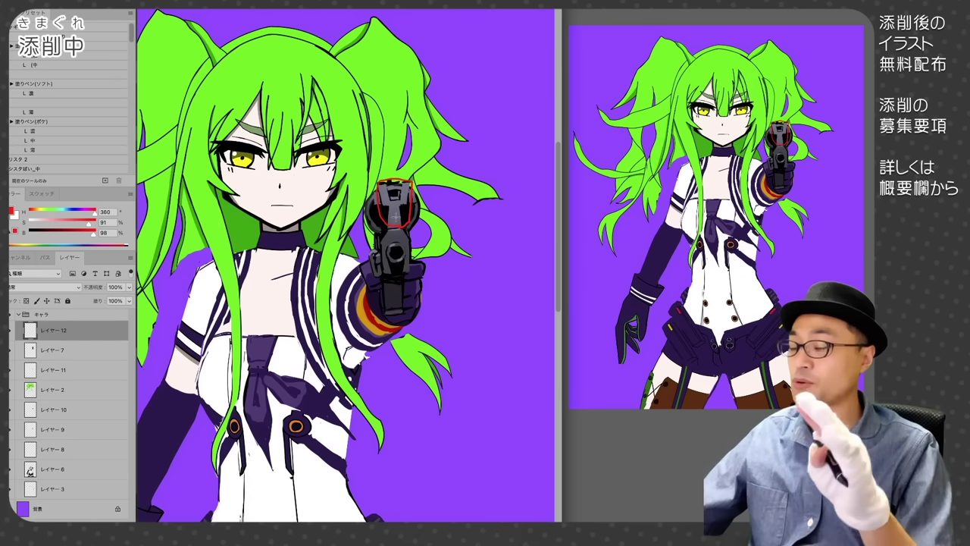
key("ctrl+z")
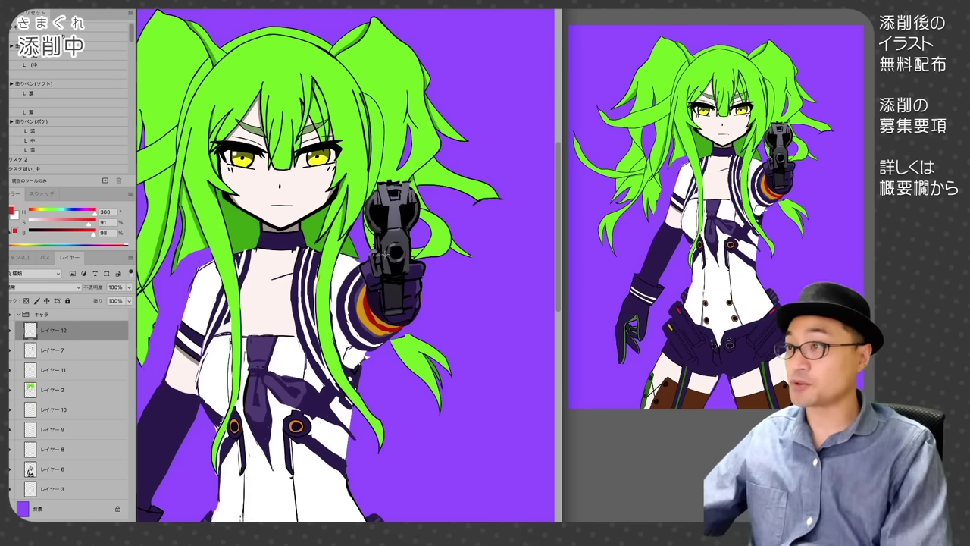
mouse_move(386, 262)
left_mouse_down()
mouse_move(380, 235)
mouse_move(400, 227)
mouse_move(413, 269)
mouse_move(396, 277)
mouse_move(386, 250)
left_mouse_up()
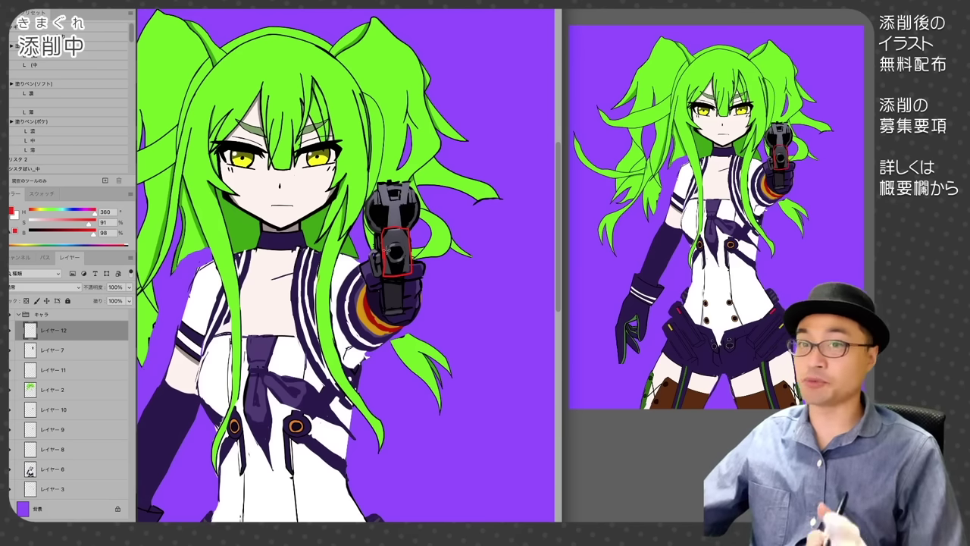
key("ctrl+z")
mouse_move(387, 315)
left_mouse_down()
mouse_move(381, 282)
mouse_move(408, 275)
mouse_move(384, 317)
mouse_move(406, 307)
left_mouse_up()
key("ctrl+z")
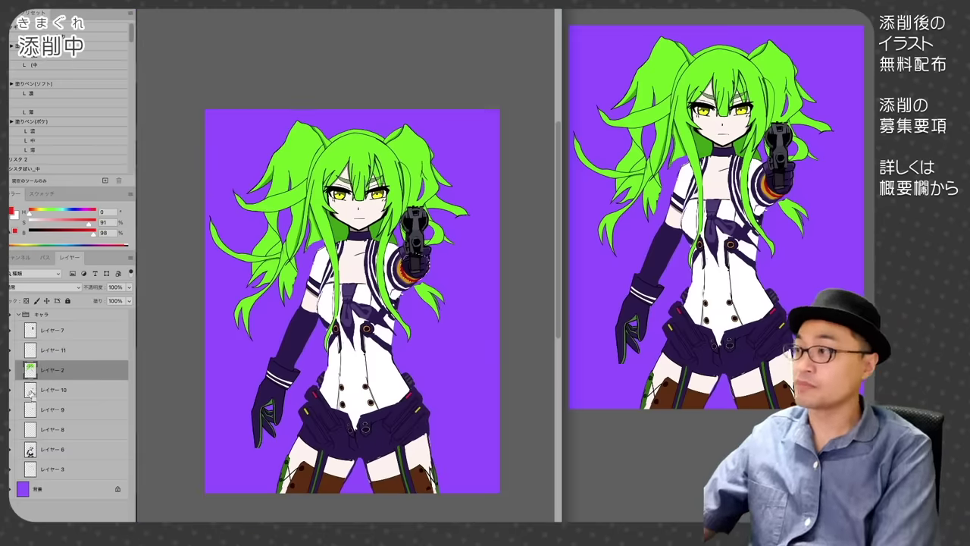
Step: Merge the character layers below レイヤー 11, add a masked Multiply shadow layer above, and choose the grey-brown H 18, S 5, B 73
left_click(53, 470, "shift")
key("super+e")
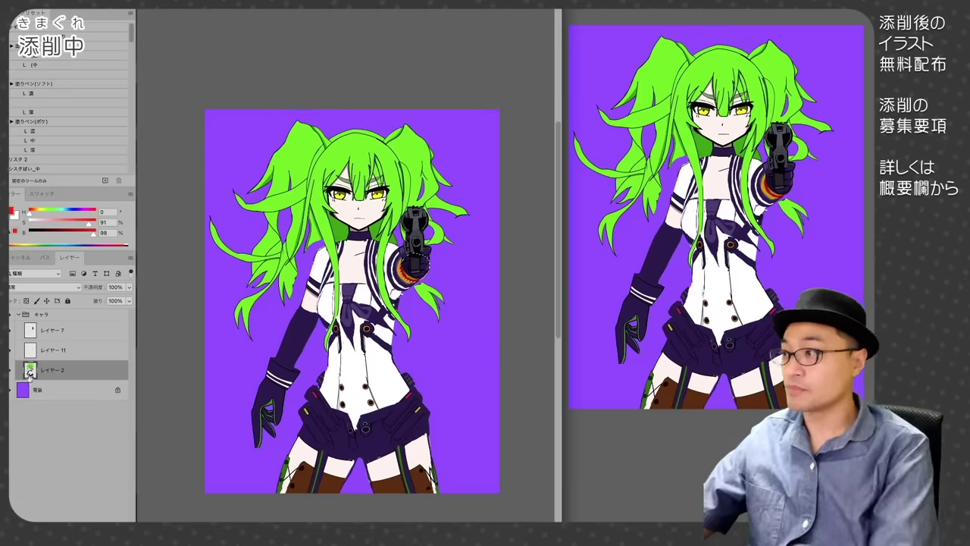
left_click(31, 370, "super")
left_click_drag(88, 224, 33, 224)
mouse_move(29, 214)
left_mouse_down()
mouse_move(47, 214)
mouse_move(33, 214)
left_mouse_up()
left_click_drag(83, 235, 77, 234)
Step: Paint shadows along the side of the torso, under the bust, beneath the choker and across the chest
left_click_drag(331, 353, 329, 400)
left_click_drag(338, 337, 334, 360)
left_click_drag(323, 316, 361, 321)
left_click_drag(319, 288, 323, 315)
mouse_move(344, 241)
left_mouse_down()
mouse_move(351, 251)
mouse_move(366, 240)
left_mouse_up()
key("e")
key("b")
left_click_drag(349, 278, 353, 284)
left_click_drag(398, 244, 386, 248)
key("e")
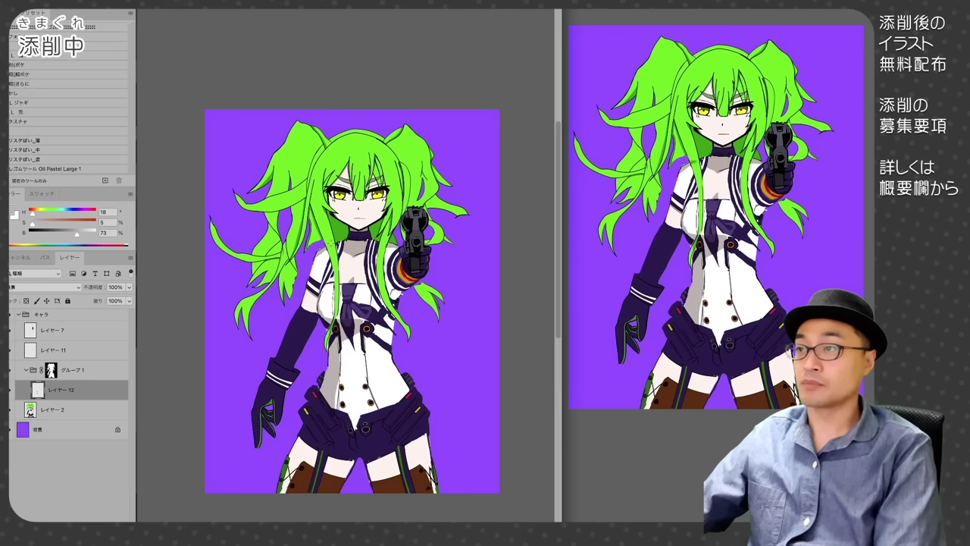
Step: Paint shadows on the lowered upper arm, both thighs, the aiming sleeve and the gun-side edge of the torso
key("b")
left_click_drag(320, 256, 307, 285)
left_click_drag(325, 253, 312, 303)
left_click_drag(312, 446, 285, 489)
left_click_drag(317, 398, 309, 485)
mouse_move(350, 436)
left_mouse_down()
mouse_move(335, 447)
mouse_move(370, 490)
left_mouse_up()
left_click_drag(384, 456, 395, 454)
left_click_drag(334, 413, 344, 435)
left_click_drag(429, 436, 437, 491)
mouse_move(388, 282)
left_mouse_down()
mouse_move(403, 297)
mouse_move(417, 278)
left_mouse_up()
left_click_drag(393, 260, 399, 285)
left_click_drag(389, 313, 396, 349)
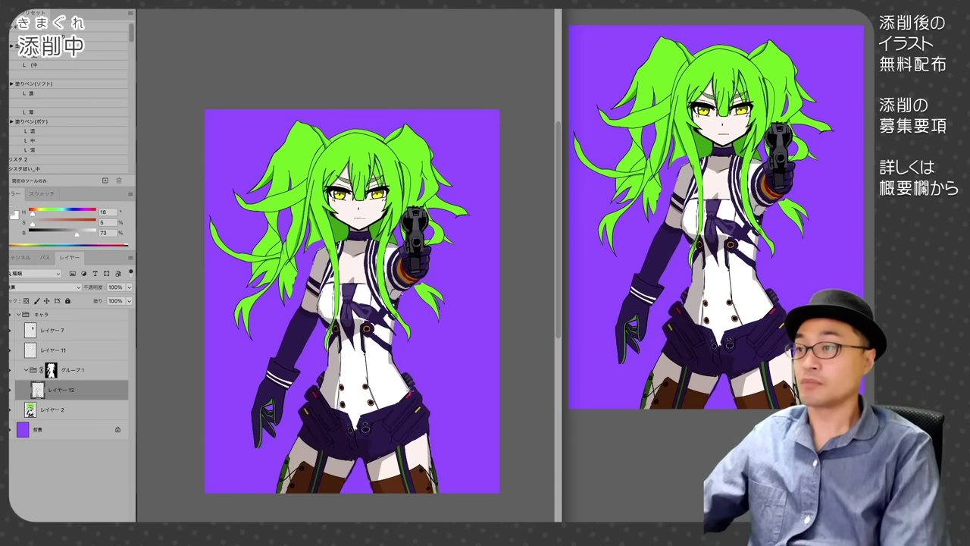
Step: Add shadows at the shirt hem, under the fringe, around the face and neck, and along the lowered gloved arm
left_click_drag(353, 413, 359, 430)
left_click_drag(355, 413, 374, 413)
left_click_drag(348, 167, 335, 185)
mouse_move(346, 174)
left_mouse_down()
mouse_move(377, 187)
mouse_move(362, 214)
left_mouse_up()
key("ctrl+plus")
left_click_drag(368, 215, 397, 192)
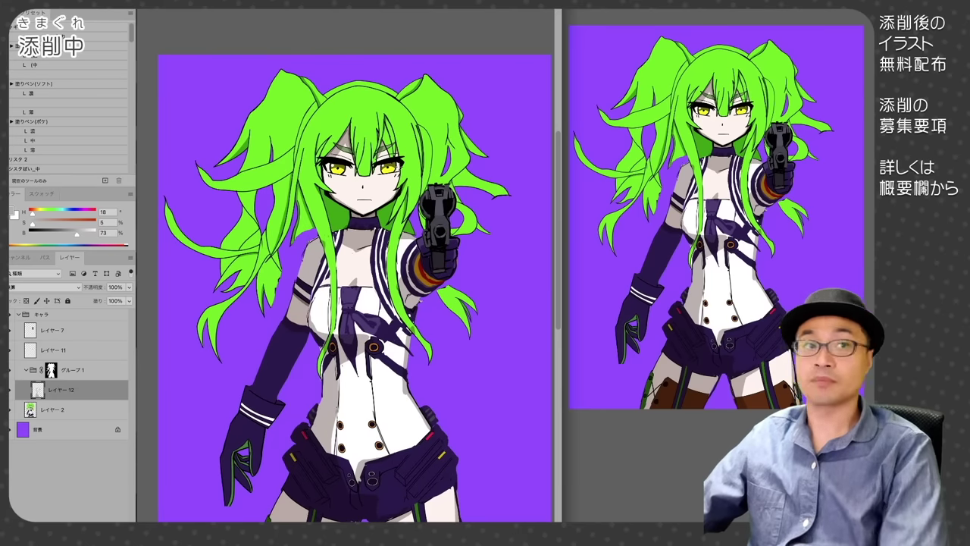
left_click_drag(385, 148, 387, 158)
left_click_drag(326, 164, 326, 174)
key("ctrl+minus")
mouse_move(361, 251)
left_mouse_down()
mouse_move(370, 246)
mouse_move(352, 255)
left_mouse_up()
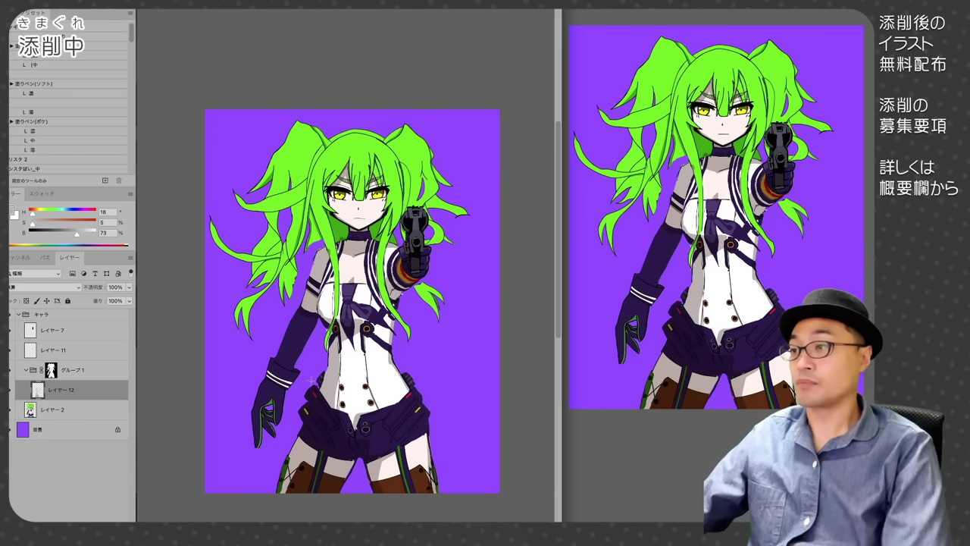
left_click_drag(262, 443, 307, 312)
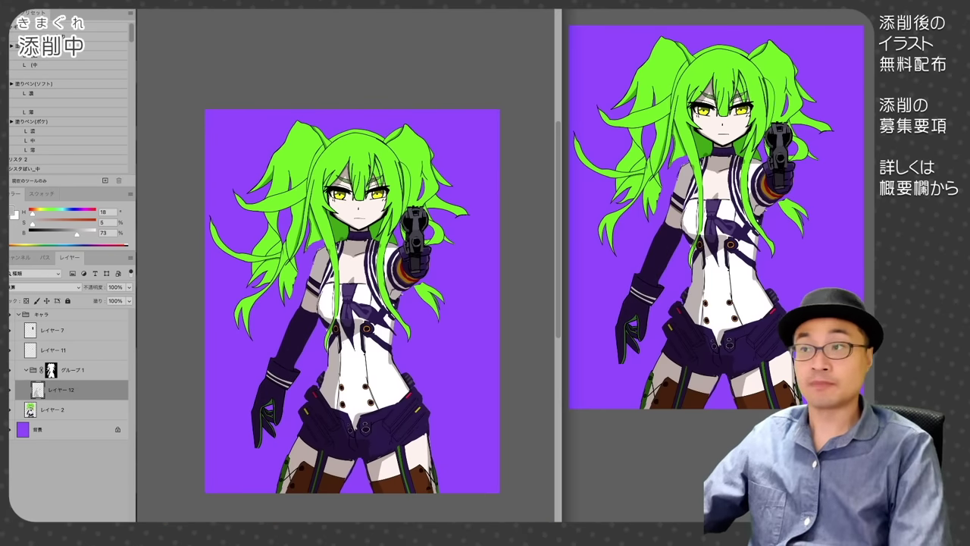
Step: Compare the illustration before and after the latest shading
key("ctrl+plus")
key("F12")
key("ctrl+z")
key("F12")
key("ctrl+shift+z")
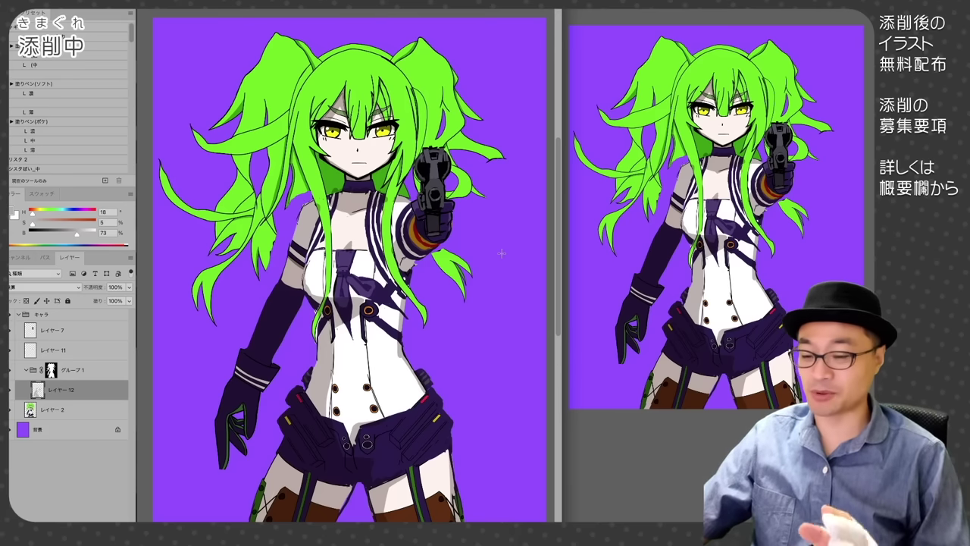
Step: Draw a thin V-shaped cord hanging from the choker onto the chest in sampled dark purple on a new layer
key("e")
left_click(333, 192)
key("b")
left_click(83, 410)
key("ctrl+alt+shift+n")
left_click(357, 186, "alt")
mouse_move(356, 202)
left_mouse_down()
mouse_move(350, 216)
mouse_move(369, 192)
left_mouse_up()
key("ctrl+z")
left_click_drag(350, 216, 372, 188)
left_click_drag(349, 214, 348, 222)
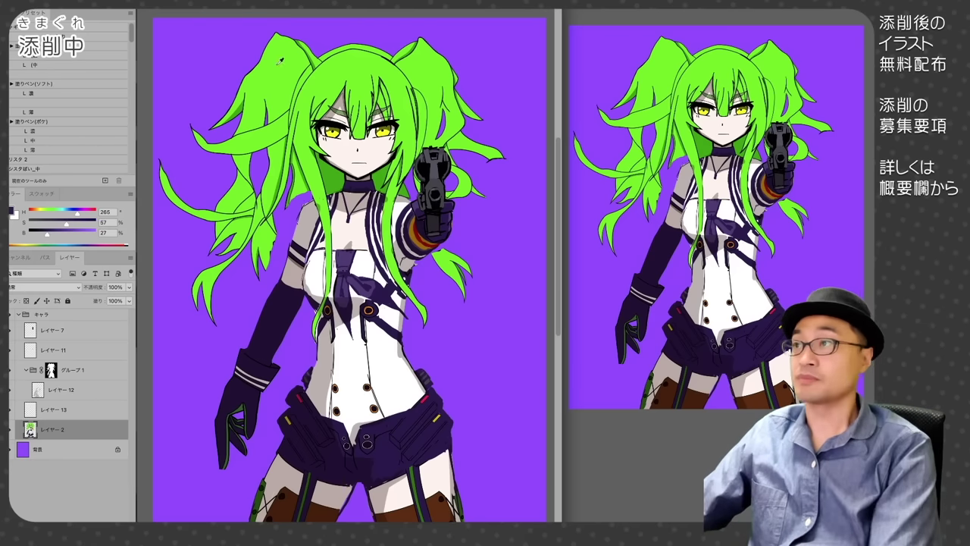
Step: Paint over the inner lines of the twin-tail opposite the gun with the sampled bright green
left_click_drag(274, 37, 220, 111)
left_click_drag(229, 153, 191, 121)
mouse_move(254, 128)
left_mouse_down()
mouse_move(274, 103)
mouse_move(235, 126)
mouse_move(226, 189)
left_mouse_up()
mouse_move(275, 141)
left_mouse_down()
mouse_move(251, 191)
mouse_move(265, 222)
left_mouse_up()
left_click_drag(300, 176, 276, 244)
Step: Cut each twin-tail out of the merged character onto its own layer and make レイヤー 14 active
key("l")
mouse_move(308, 34)
left_mouse_down()
mouse_move(282, 272)
mouse_move(308, 34)
left_mouse_up()
key("ctrl+shift+j")
left_click(53, 450)
mouse_move(400, 65)
left_mouse_down()
mouse_move(472, 218)
mouse_move(411, 88)
left_mouse_up()
key("ctrl+shift+j")
left_click(53, 430)
Step: Reshape the twin-tail opposite the gun into a fuller flat green silhouette with wavy strands and curled ends
key("e")
key("b")
left_click_drag(189, 207, 233, 229)
mouse_move(244, 187)
left_mouse_down()
mouse_move(220, 222)
mouse_move(238, 223)
left_mouse_up()
mouse_move(235, 258)
left_mouse_down()
mouse_move(217, 304)
mouse_move(194, 291)
mouse_move(239, 314)
left_mouse_up()
left_click_drag(212, 302, 248, 315)
mouse_move(253, 247)
left_mouse_down()
mouse_move(266, 280)
mouse_move(285, 267)
left_mouse_up()
left_click_drag(289, 217, 279, 244)
left_click_drag(305, 194, 285, 221)
key("e")
left_click_drag(237, 288, 222, 316)
key("b")
left_click_drag(269, 35, 291, 36)
left_click_drag(243, 75, 214, 85)
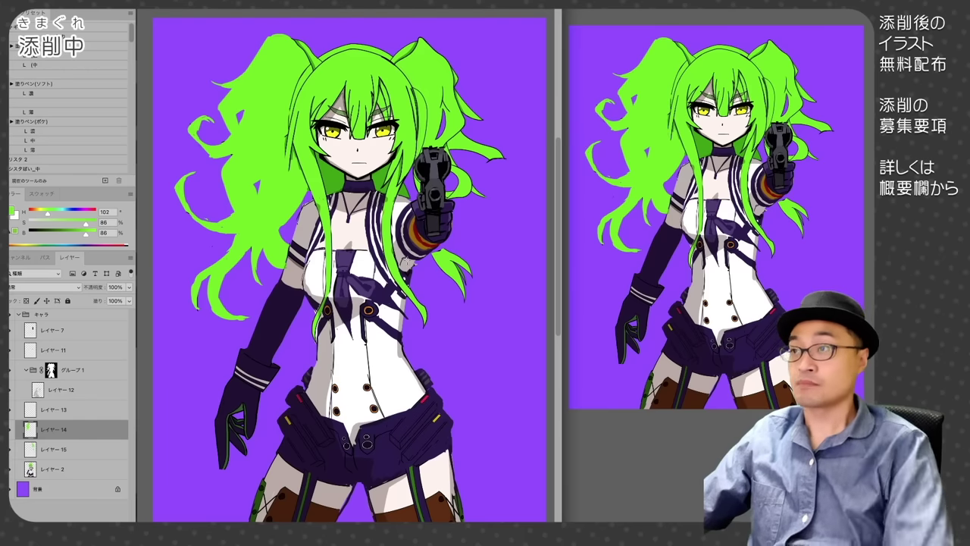
Step: Shade the lower curls and inner side of that twin-tail in darker green on a new clipped layer
key("ctrl+alt+shift+n")
key("ctrl+alt+g")
left_click_drag(241, 312, 198, 265)
left_click_drag(182, 189, 263, 250)
left_click_drag(230, 182, 302, 170)
left_click_drag(285, 228, 275, 265)
left_click_drag(230, 96, 221, 132)
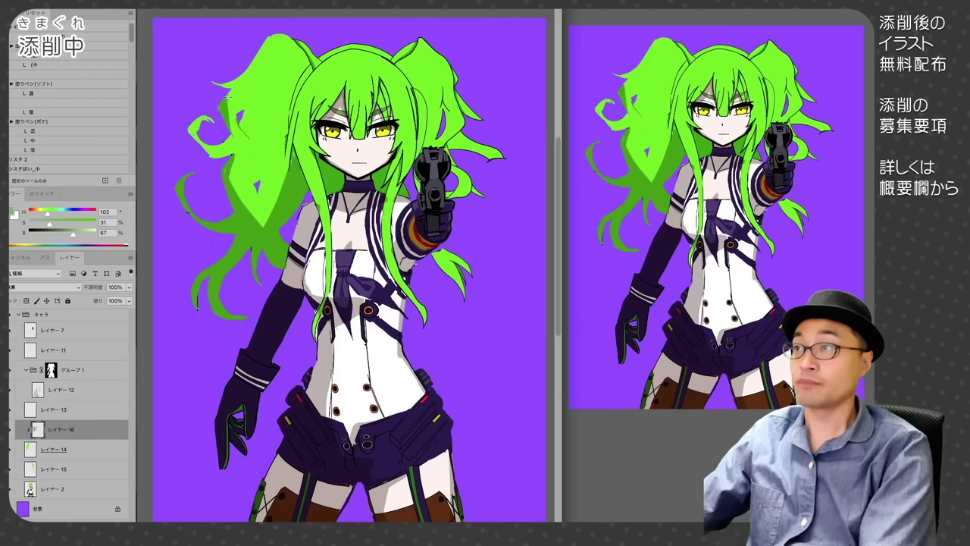
Step: Lighten the twin-tail's shadow tone and refine the shading shapes through its middle
key("ctrl+u")
left_click(258, 250, "alt")
left_click_drag(265, 164, 254, 183)
left_click_drag(278, 138, 253, 182)
key("e")
left_click_drag(259, 174, 260, 241)
key("b")
left_click_drag(267, 215, 259, 241)
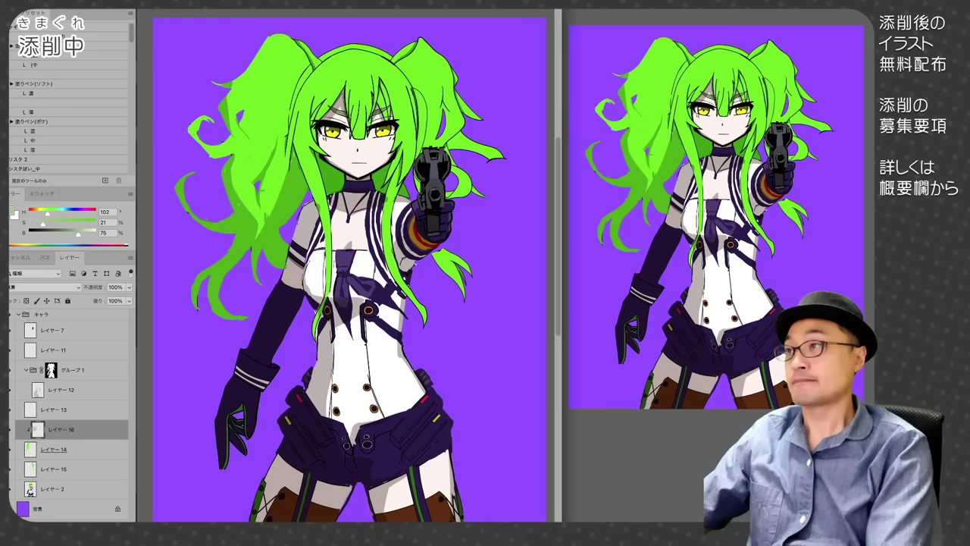
Step: Extend the shading along the upper strands of that twin-tail, carve highlights into it, and lock its transparent areas for darker touches
left_click_drag(282, 38, 230, 94)
left_click_drag(305, 68, 283, 169)
left_click_drag(293, 127, 278, 173)
left_click_drag(253, 130, 235, 162)
mouse_move(249, 79)
left_mouse_down()
mouse_move(282, 53)
mouse_move(245, 114)
left_mouse_up()
mouse_move(236, 100)
left_mouse_down()
mouse_move(225, 139)
mouse_move(190, 146)
left_mouse_up()
left_click_drag(238, 237, 218, 261)
key("e")
mouse_move(259, 160)
left_mouse_down()
mouse_move(256, 241)
mouse_move(209, 303)
left_mouse_up()
key("b")
key("/")
left_click_drag(298, 196, 296, 216)
Step: Draw thin dark outlines along the curls and outer strands of the shaded twin-tail on a new layer
key("ctrl+shift+alt+n")
left_click_drag(227, 287, 281, 228)
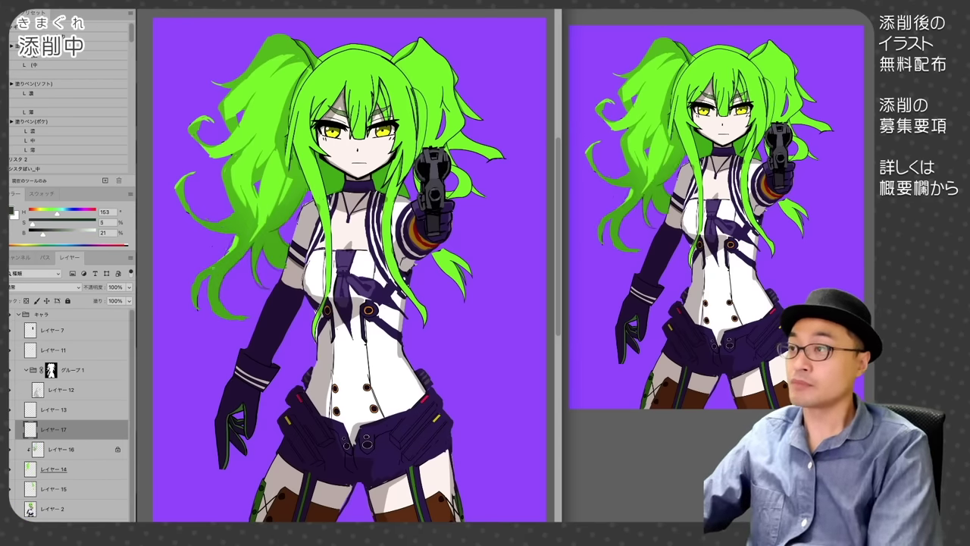
left_click_drag(235, 322, 194, 279)
left_click_drag(185, 172, 191, 209)
left_click_drag(229, 159, 199, 228)
left_click_drag(232, 90, 203, 144)
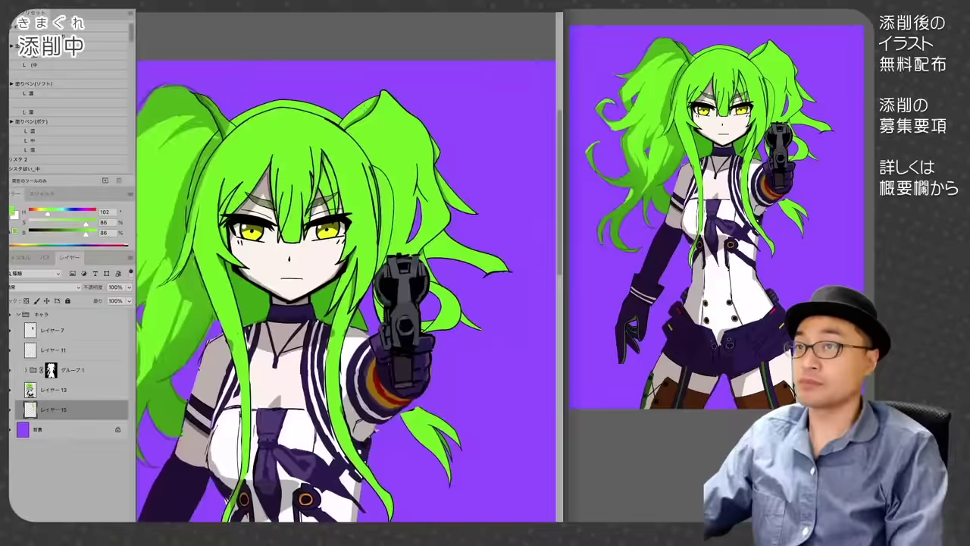
Step: Repaint the gun-side twin-tail as a flat green silhouette with large curled ends
scroll(422, 161, "down", 1)
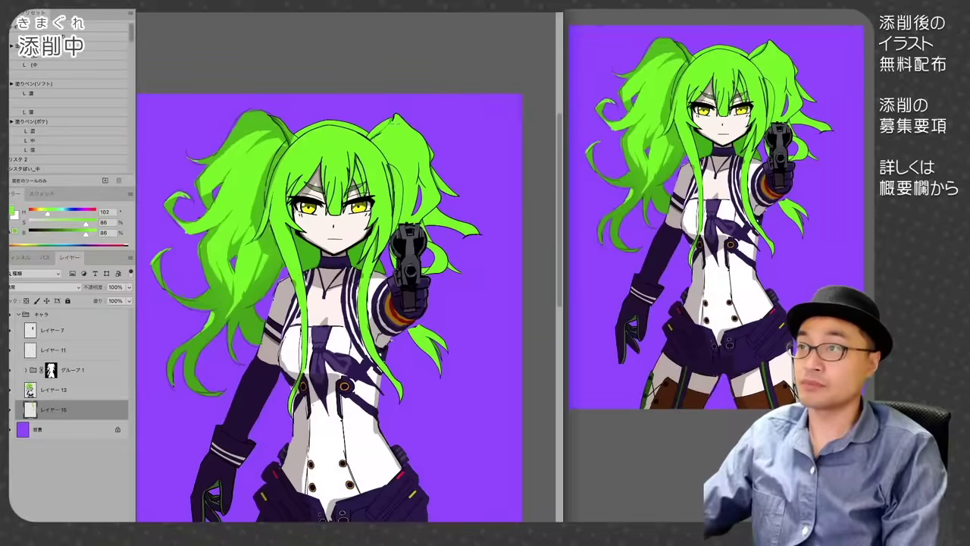
mouse_move(377, 136)
left_mouse_down()
mouse_move(476, 198)
mouse_move(422, 223)
mouse_move(480, 233)
mouse_move(470, 227)
mouse_move(455, 262)
left_mouse_up()
mouse_move(409, 203)
left_mouse_down()
mouse_move(455, 297)
mouse_move(424, 269)
mouse_move(443, 330)
mouse_move(463, 332)
mouse_move(477, 351)
mouse_move(468, 363)
left_mouse_up()
mouse_move(435, 338)
left_mouse_down()
mouse_move(447, 377)
mouse_move(412, 394)
left_mouse_up()
mouse_move(414, 395)
left_mouse_down()
mouse_move(446, 379)
mouse_move(434, 358)
left_mouse_up()
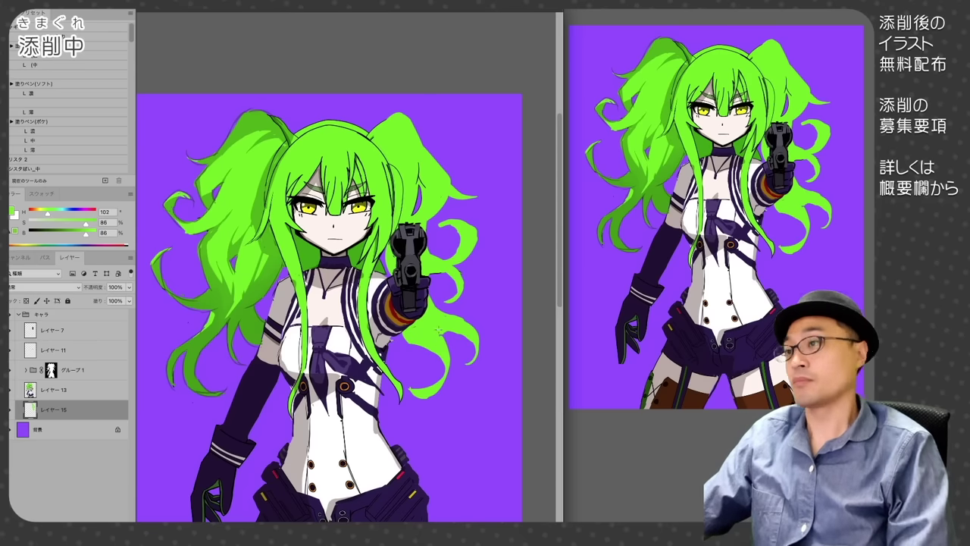
Step: Refine the gun-side twin-tail's strand tips and enlarge it outward with Free Transform
left_click_drag(390, 250, 387, 275)
mouse_move(468, 223)
left_mouse_down()
mouse_move(478, 255)
mouse_move(440, 229)
mouse_move(480, 195)
left_mouse_up()
key("ctrl+t")
left_click_drag(487, 401, 500, 347)
key("Return")
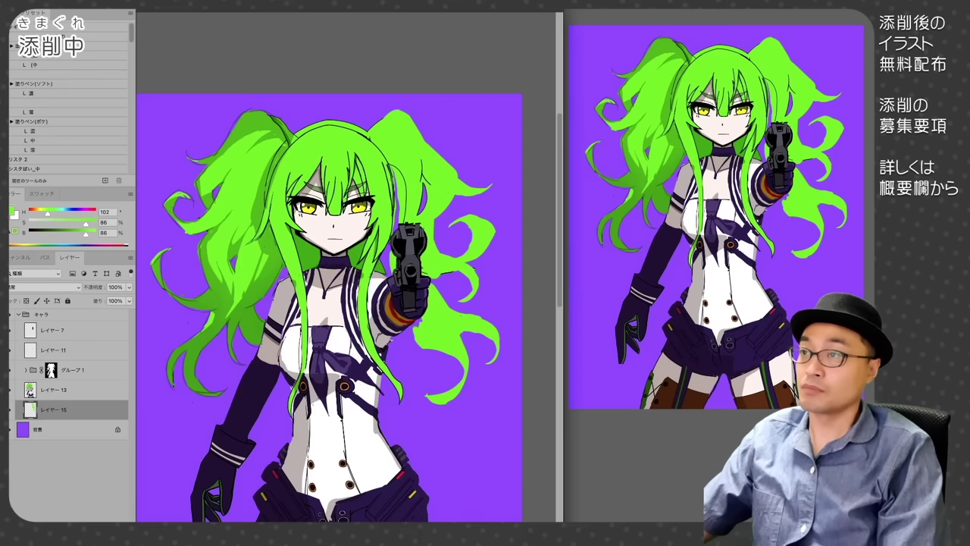
Step: Shade the gun-side twin-tail's lower curls on a new clipped layer with hue 102, saturation 31% and brightness 76%
key("ctrl+shift+alt+n")
key("ctrl+alt+g")
left_click_drag(86, 222, 50, 223)
left_click_drag(85, 233, 79, 232)
left_click_drag(413, 327, 455, 396)
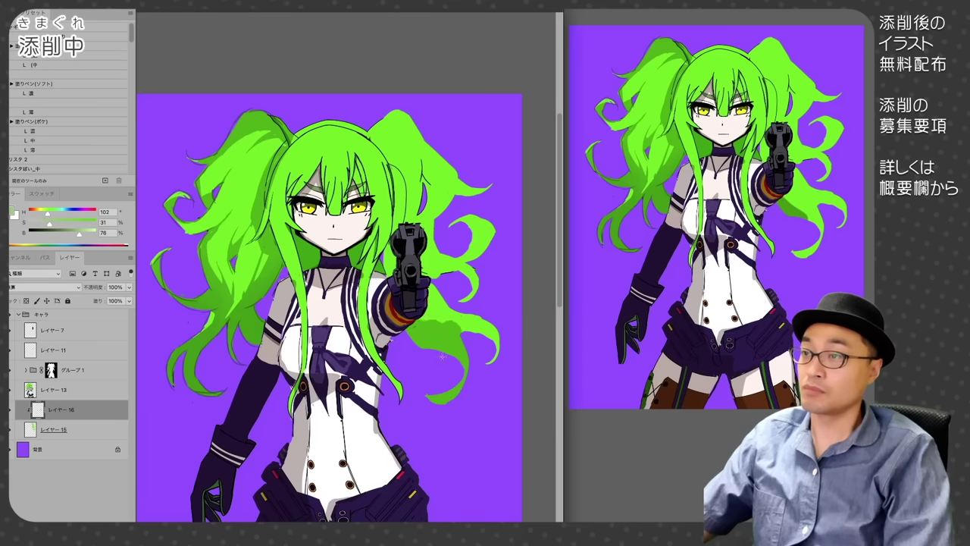
left_click_drag(491, 339, 425, 292)
key("e")
mouse_move(457, 309)
left_mouse_down()
mouse_move(426, 285)
mouse_move(472, 270)
mouse_move(491, 221)
left_mouse_up()
key("b")
mouse_move(447, 261)
left_mouse_down()
mouse_move(429, 246)
mouse_move(426, 212)
mouse_move(455, 178)
left_mouse_up()
Step: Shade the gun-side twin-tail's upper strands and base, trimming the shadow edges with the eraser
key("e")
mouse_move(429, 174)
left_mouse_down()
mouse_move(441, 198)
mouse_move(422, 215)
left_mouse_up()
key("b")
mouse_move(404, 186)
left_mouse_down()
mouse_move(398, 230)
mouse_move(405, 224)
left_mouse_up()
key("e")
mouse_move(389, 119)
left_mouse_down()
mouse_move(451, 171)
mouse_move(460, 192)
left_mouse_up()
key("b")
left_click_drag(410, 171, 379, 141)
mouse_move(380, 142)
left_mouse_down()
mouse_move(411, 173)
mouse_move(380, 136)
left_mouse_up()
key("e")
key("b")
key("ctrl+z")
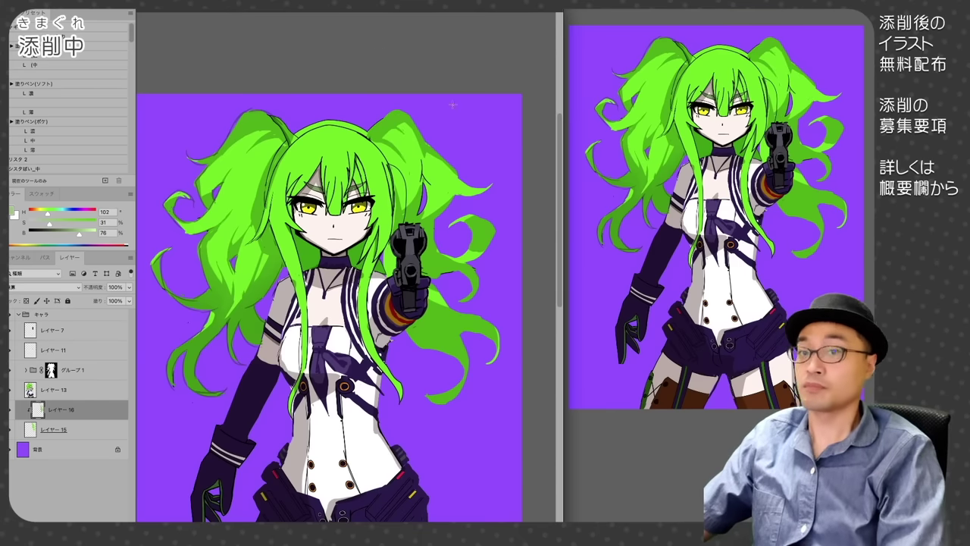
left_click_drag(395, 169, 406, 208)
Step: Merge the shading into the gun-side twin-tail and outline its lower curls on a new layer with brightness 16%
key("ctrl+e")
left_click(89, 520)
left_click(40, 232)
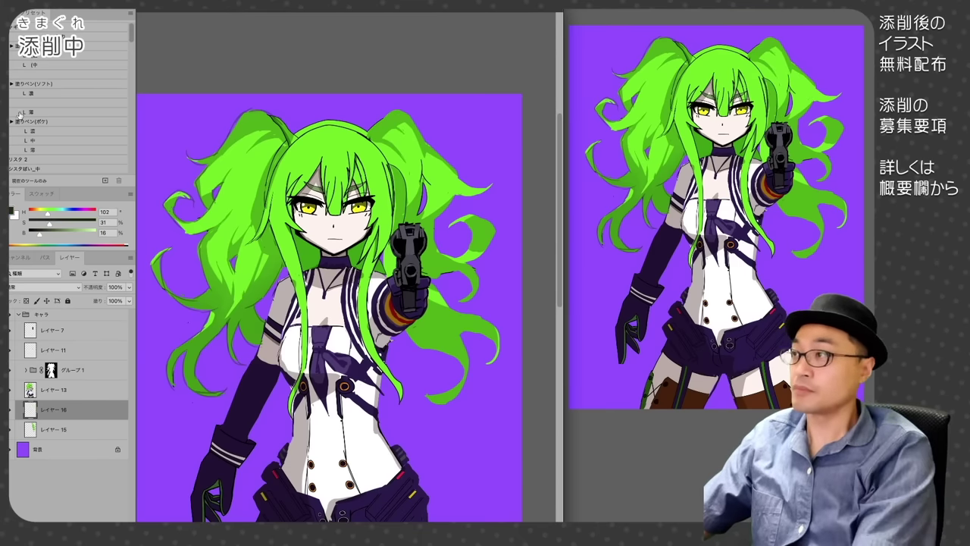
left_click_drag(455, 325, 467, 370)
mouse_move(468, 373)
left_mouse_down()
mouse_move(428, 396)
mouse_move(451, 402)
left_mouse_up()
mouse_move(455, 316)
left_mouse_down()
mouse_move(497, 334)
mouse_move(488, 364)
left_mouse_up()
left_click_drag(436, 288, 453, 309)
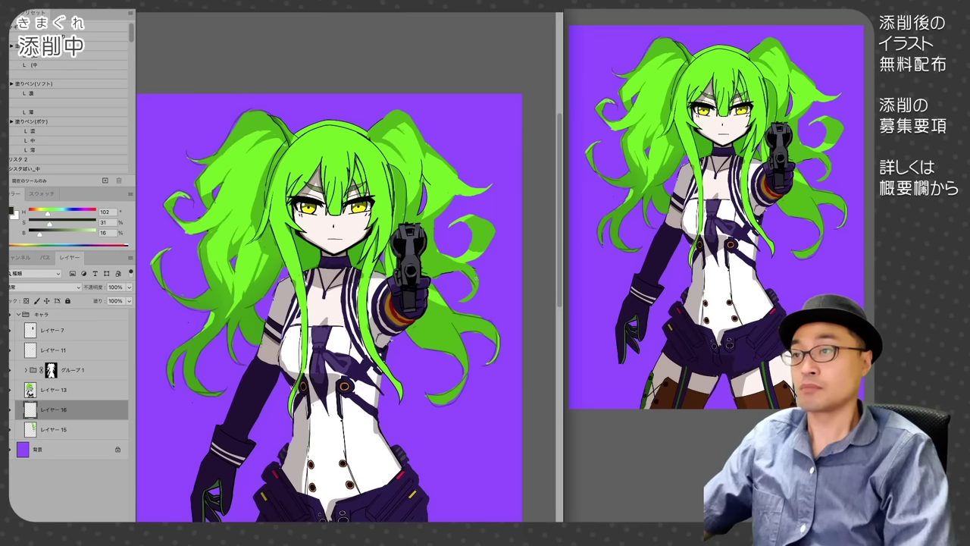
Step: Draw thin dark outlines along the gun-side twin-tail's middle curls, upper strands and top edge
left_click_drag(476, 270, 461, 301)
mouse_move(434, 224)
left_mouse_down()
mouse_move(441, 250)
mouse_move(492, 221)
left_mouse_up()
left_click_drag(494, 230, 466, 263)
left_click_drag(453, 198, 492, 185)
left_click_drag(425, 141, 453, 169)
left_click_drag(401, 111, 433, 152)
Step: Touch up the inner edges of both twin-tails on レイヤー 13 with sampled greens and undo the last strokes
left_click(385, 132, "alt")
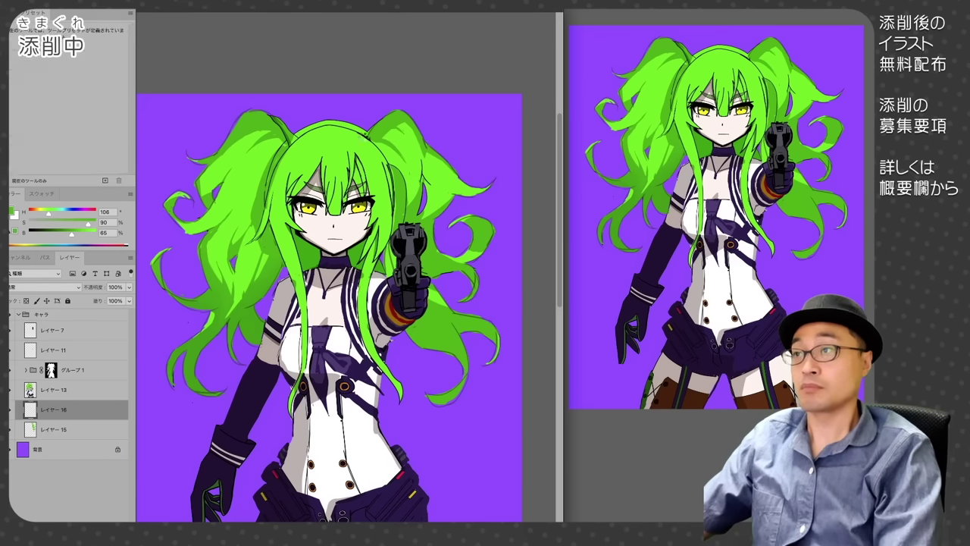
left_click(413, 150)
left_click(55, 390)
left_click_drag(271, 195, 241, 279)
left_click_drag(392, 152, 383, 273)
key("ctrl+d")
left_click(391, 190, "alt")
key("F12")
key("ctrl+z")
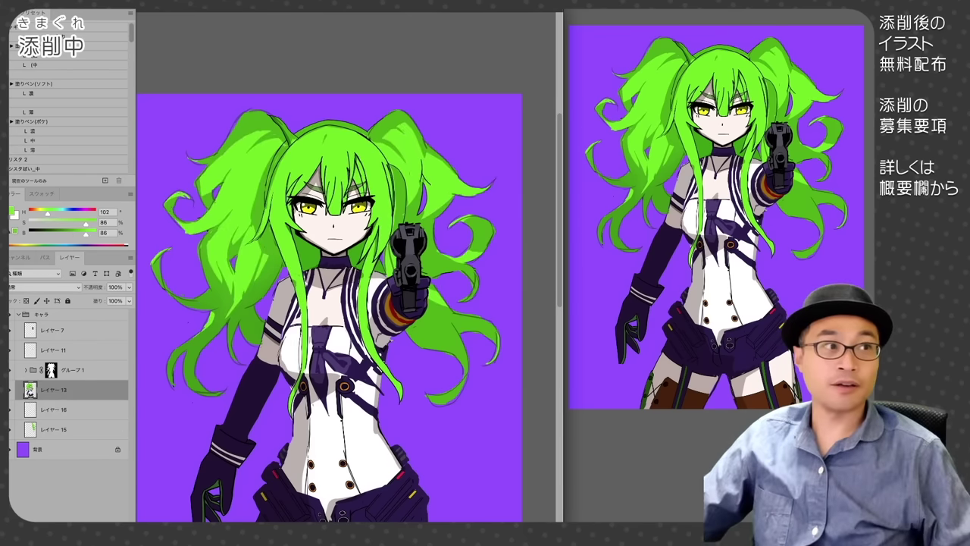
key("ctrl+z")
key("ctrl+z")
left_click_drag(444, 414, 463, 352)
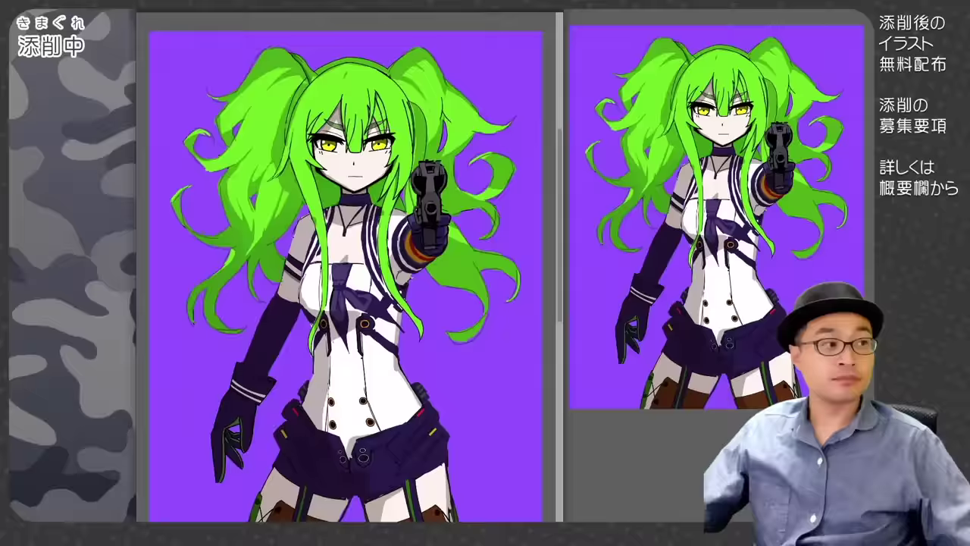
Step: Merge グループ 1 and レイヤー 13 into a single layer
key("ctrl+plus")
right_click(366, 184, "ctrl")
left_click(385, 202)
left_click(75, 370)
left_click(78, 390, "shift")
key("ctrl+e")
Step: Paint over the central bangs' old strand lines with the sampled hair green and try a new strand line
left_click_drag(341, 179, 351, 260)
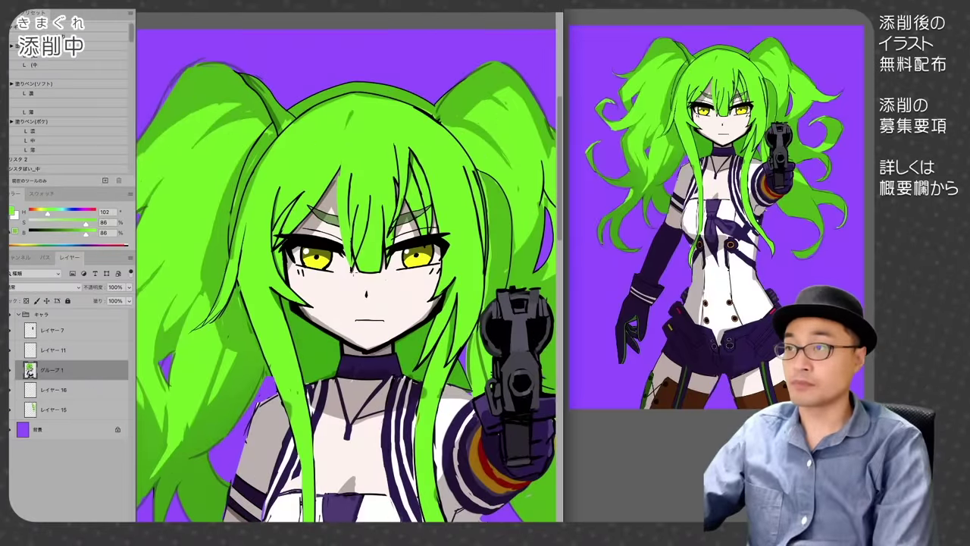
left_click_drag(348, 205, 359, 279)
left_click(358, 267, "alt")
left_click(361, 242, "alt")
left_click(357, 267, "alt")
left_click(364, 235, "alt")
left_click(388, 241, "alt")
mouse_move(361, 197)
left_mouse_down()
mouse_move(368, 253)
mouse_move(351, 278)
left_mouse_up()
mouse_move(373, 122)
left_mouse_down()
mouse_move(379, 183)
mouse_move(370, 220)
left_mouse_up()
key("ctrl+z")
Step: Redraw the strand lines and tips of the central and gun-side bangs in black and green
mouse_move(339, 145)
left_mouse_down()
mouse_move(349, 276)
mouse_move(385, 265)
left_mouse_up()
left_click(376, 254, "alt")
left_click_drag(402, 198, 385, 236)
left_click(390, 239, "alt")
left_click_drag(399, 213, 384, 230)
left_click(401, 175, "alt")
left_click_drag(410, 149, 423, 253)
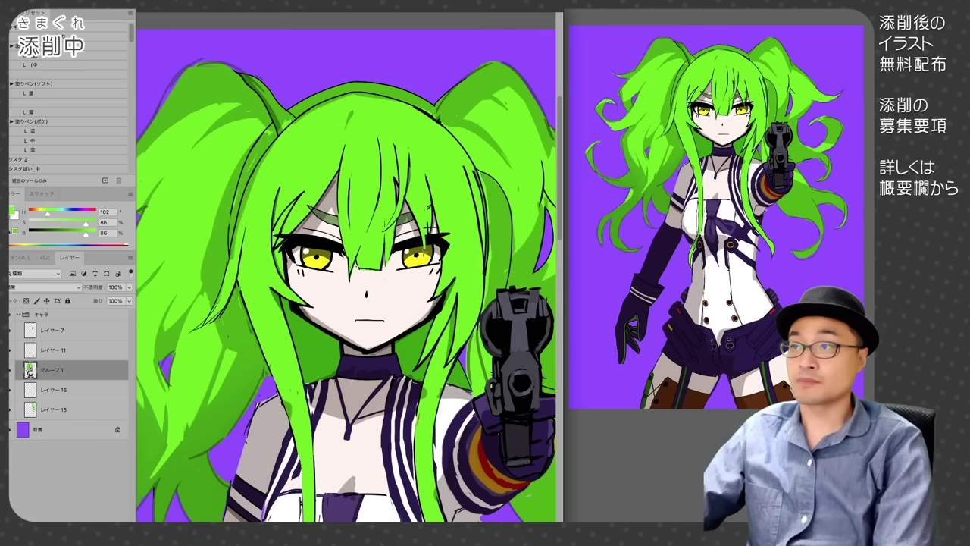
left_click_drag(429, 174, 428, 244)
left_click_drag(395, 146, 404, 209)
Step: Rework the bangs' outer strand opposite the gun down to the eye with sampled colors
left_click(337, 184, "alt")
left_click(326, 171, "alt")
left_click_drag(335, 171, 279, 250)
left_click(288, 246, "alt")
left_click(298, 209, "alt")
left_click_drag(293, 202, 272, 259)
left_click(284, 277, "alt")
Step: Remove the lower part of the side lock opposite the gun and repaint the shoulder and clothing beneath it
key("ctrl+minus")
left_click_drag(283, 308, 284, 190)
left_click(331, 292, "alt")
left_click_drag(321, 285, 308, 326)
left_click_drag(319, 321, 315, 391)
left_click_drag(297, 423, 294, 461)
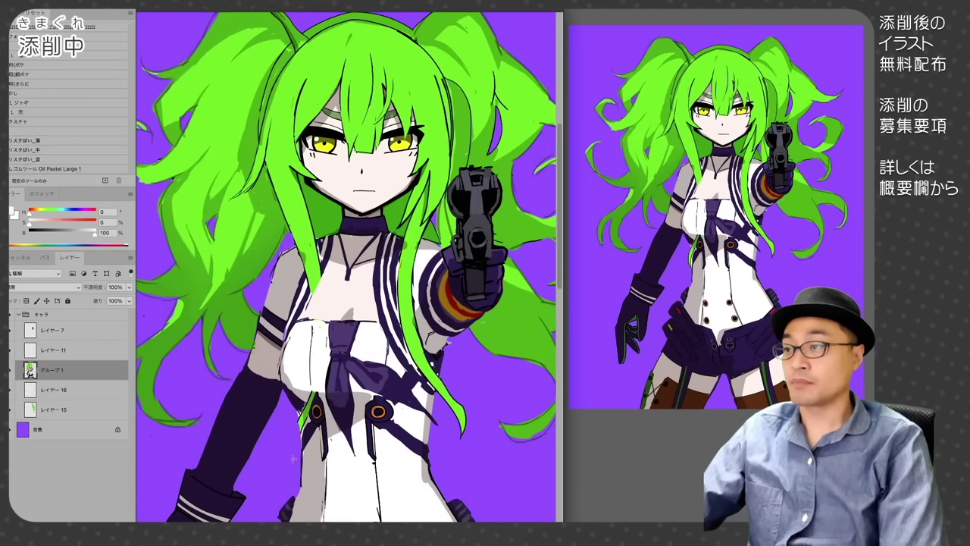
left_click_drag(312, 392, 301, 426)
left_click_drag(322, 245, 306, 300)
Step: Paint a new side lock sweeping outward over the upper arm opposite the gun on a new layer
left_click(104, 512)
left_click(312, 195, "alt")
mouse_move(311, 204)
left_mouse_down()
mouse_move(308, 241)
mouse_move(284, 283)
left_mouse_up()
left_click_drag(299, 278, 244, 444)
left_click_drag(241, 388, 268, 484)
key("ctrl+minus")
key("ctrl+z")
left_click_drag(285, 333, 288, 385)
left_click_drag(323, 253, 310, 293)
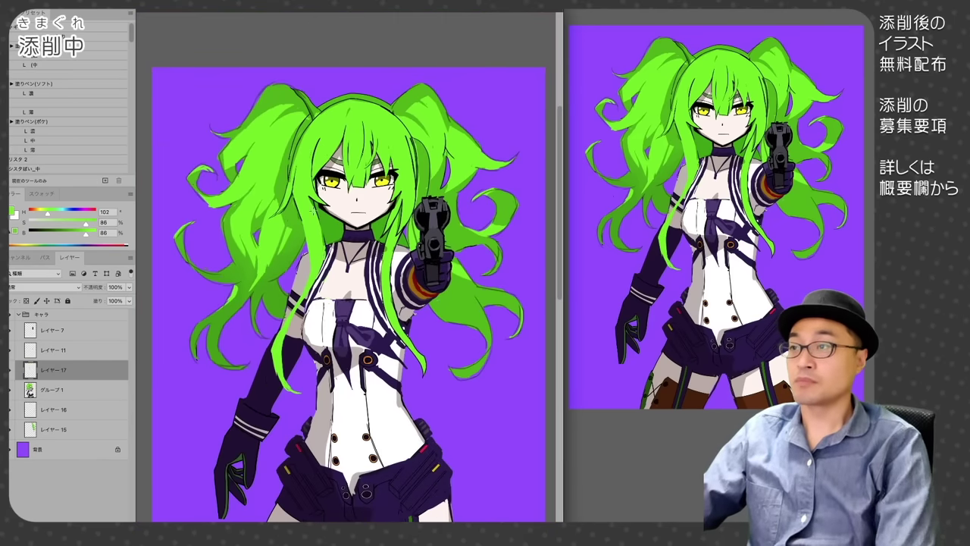
Step: Refine the outlines and tapered tip of the outward-swept side lock
left_click_drag(328, 212, 312, 246)
left_click(335, 236, "alt")
left_click_drag(329, 215, 306, 291)
left_click_drag(302, 294, 277, 339)
Step: Adjust the contour and tip of the gun-side lock on the グループ 1 layer
left_click(53, 389)
mouse_move(425, 373)
left_mouse_down()
mouse_move(409, 339)
mouse_move(421, 394)
left_mouse_up()
left_click(400, 323, "alt")
left_click(403, 334, "alt")
mouse_move(406, 339)
left_mouse_down()
mouse_move(422, 402)
mouse_move(413, 368)
left_mouse_up()
left_click(399, 225, "alt")
left_click_drag(401, 232, 395, 259)
left_click(390, 258, "alt")
Step: Dab pale highlights across the bangs and the twin-tail in hue 91, saturation 24%, brightness 100%
left_click(351, 125, "alt")
left_click_drag(85, 223, 45, 224)
left_click_drag(349, 132, 354, 144)
left_click_drag(323, 131, 322, 143)
left_click_drag(391, 134, 389, 141)
left_click_drag(275, 139, 271, 149)
left_click_drag(258, 133, 256, 139)
key("v")
key("super+u")
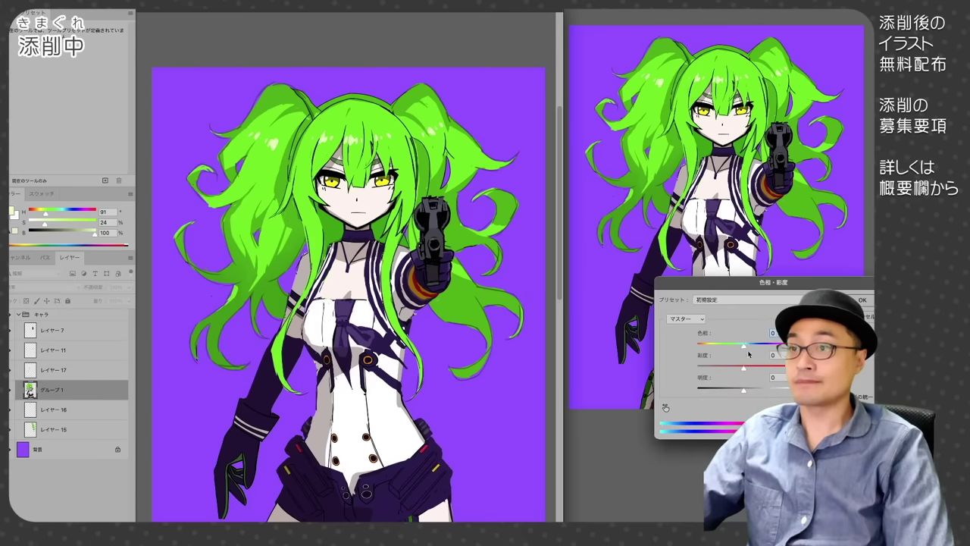
key("Escape")
Step: Merge the character layer with both twin-tail layers and shift its hue slightly toward yellow-green
left_click(53, 429, "shift")
key("super+e")
key("super+u")
left_click_drag(744, 347, 739, 347)
key("Return")
key("b")
Step: Retouch the outer corner and surrounding edge of the gun-side eye with sampled colors
scroll(349, 288, "down", 3)
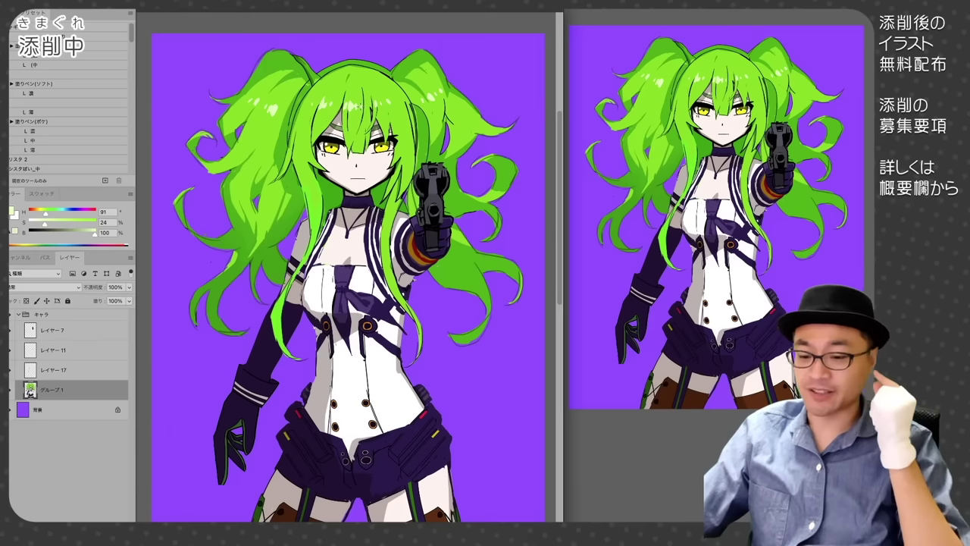
scroll(372, 94, "up", 5)
left_click(436, 231, "alt")
mouse_move(437, 237)
left_mouse_down()
mouse_move(449, 226)
mouse_move(438, 262)
mouse_move(417, 268)
mouse_move(426, 266)
left_mouse_up()
left_click(455, 220, "alt")
left_click(428, 241, "alt")
left_click(449, 252, "alt")
left_click(428, 257, "alt")
left_click(405, 266, "alt")
left_click(417, 271, "alt")
Step: Clean up the eyelid lines of both eyes beside the bangs with sampled line and skin colors
left_click(365, 255, "alt")
left_click_drag(360, 247, 397, 226)
left_click(391, 230, "alt")
left_click(279, 227, "alt")
left_click_drag(265, 230, 294, 253)
left_click(292, 259, "alt")
left_click(379, 232, "alt")
left_click_drag(367, 241, 391, 229)
left_click(364, 254, "alt")
left_click_drag(360, 246, 393, 229)
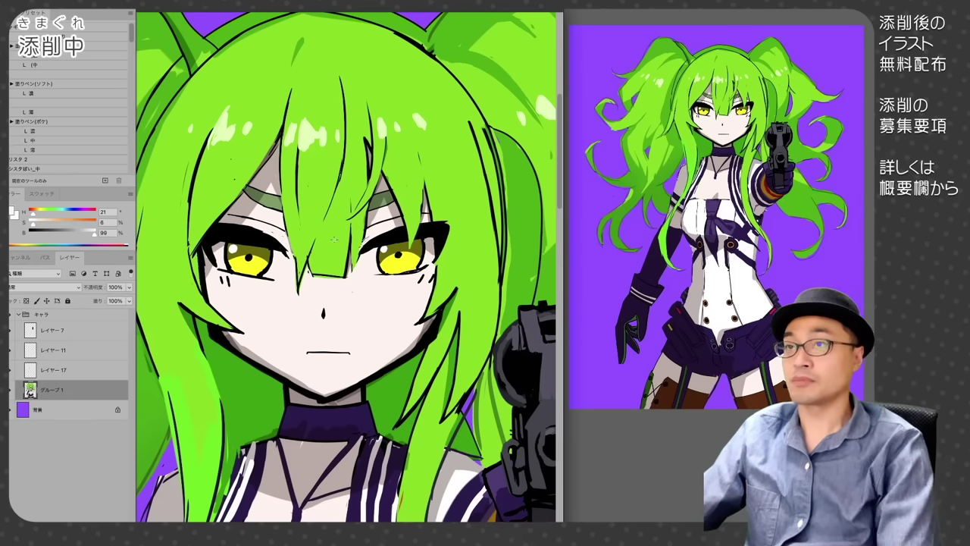
Step: Add new layers above the character and retouch the iris of the eye away from the gun with sampled colors
key("l")
key("ctrl+shift+alt+n")
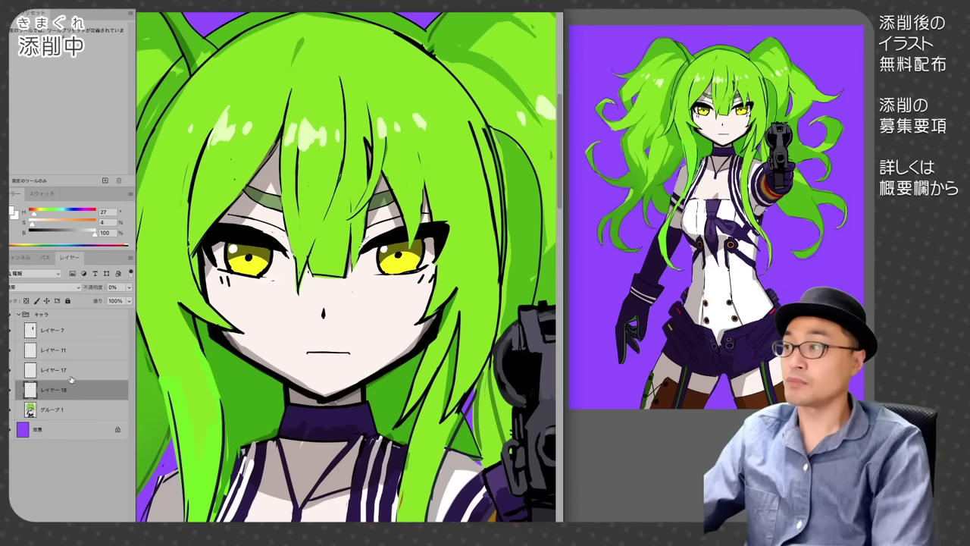
left_click(64, 409)
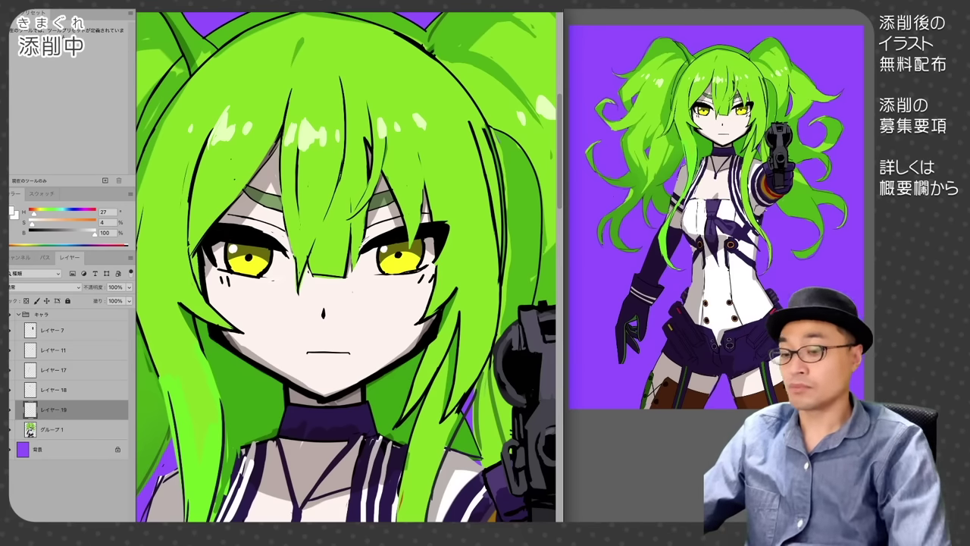
key("ctrl+shift+alt+n")
left_click(237, 242, "alt")
left_click(253, 232, "alt")
mouse_move(240, 241)
left_mouse_down()
mouse_move(215, 242)
mouse_move(200, 231)
mouse_move(220, 267)
mouse_move(275, 259)
left_mouse_up()
Step: Clean up the outer corner, lash line and lower edge of the eye away from the gun with sampled colors
left_click(220, 247, "alt")
left_click(214, 229, "alt")
left_click(215, 250, "alt")
left_click(206, 230, "alt")
left_click(258, 266, "alt")
left_click(270, 270, "alt")
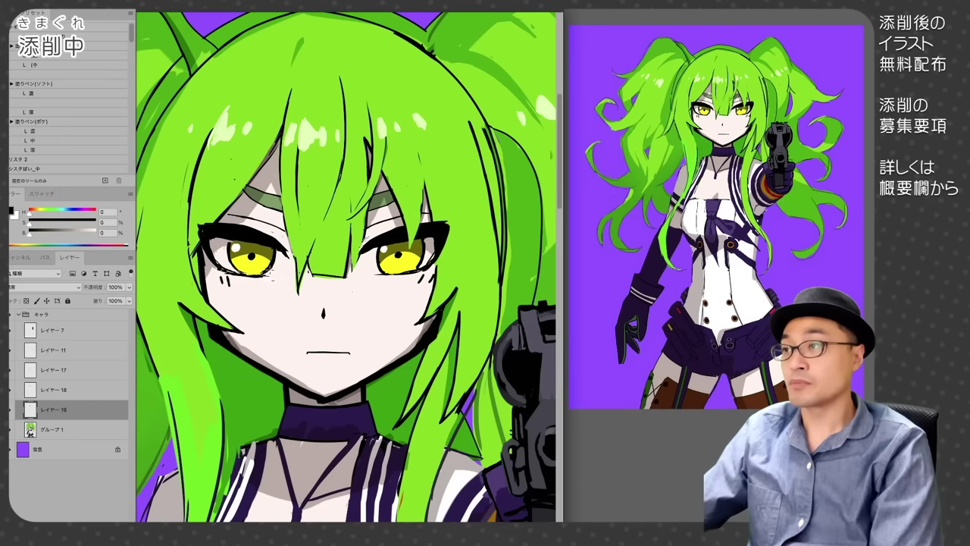
Step: Retouch the iris and adjoining white of the gun-side eye with sampled colors
mouse_move(376, 247)
left_mouse_down()
mouse_move(376, 263)
mouse_move(416, 268)
left_mouse_up()
left_click(420, 262, "alt")
left_click(422, 241, "alt")
Step: Refine the chin and lower jaw outline using sampled skin and line colors
left_click_drag(345, 342, 362, 338)
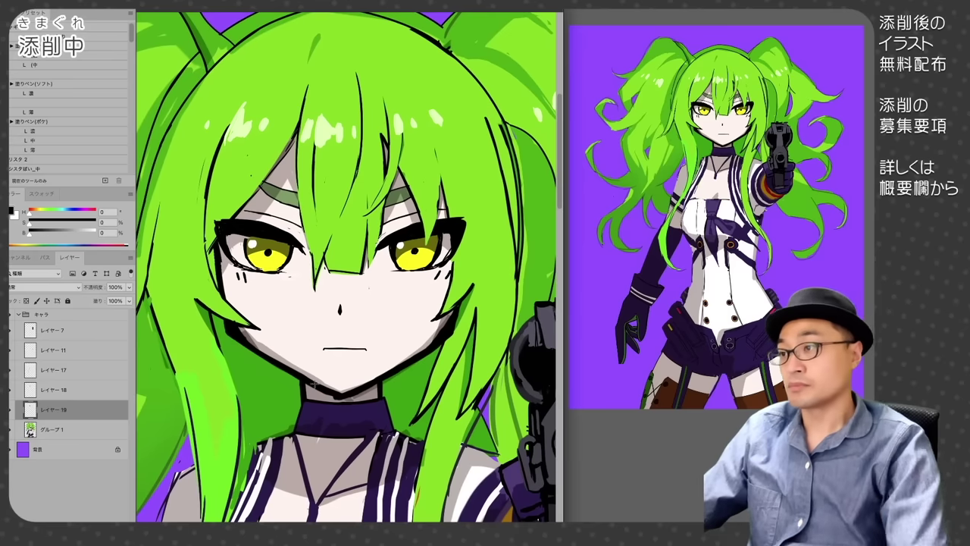
left_click(326, 397, "alt")
left_click_drag(310, 385, 341, 399)
left_click(327, 376, "alt")
mouse_move(271, 356)
left_mouse_down()
mouse_move(341, 392)
mouse_move(359, 386)
left_mouse_up()
left_click(361, 395, "alt")
left_click_drag(345, 400, 372, 385)
Step: Touch up the inner corner of the gun-side eye and compare the face with its earlier version
left_click(385, 227, "alt")
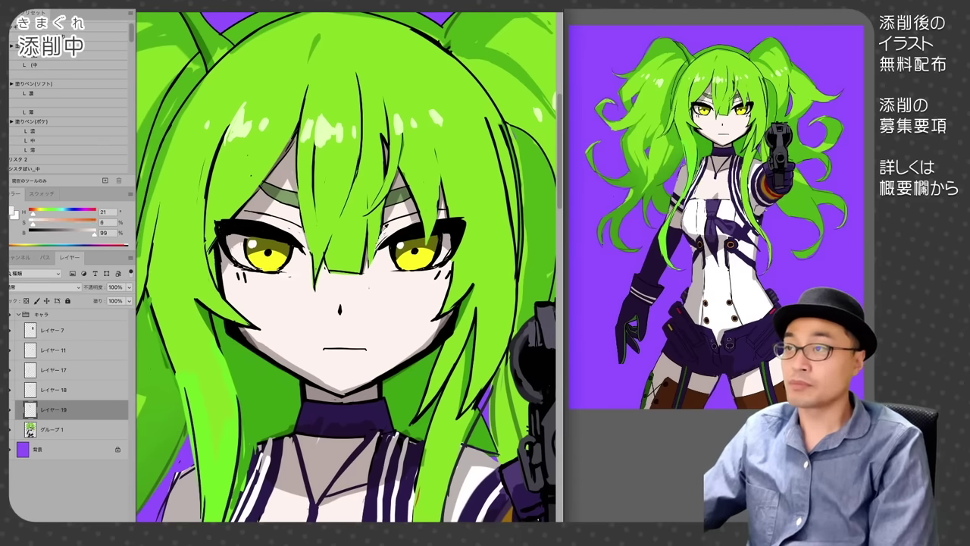
left_click(379, 243, "alt")
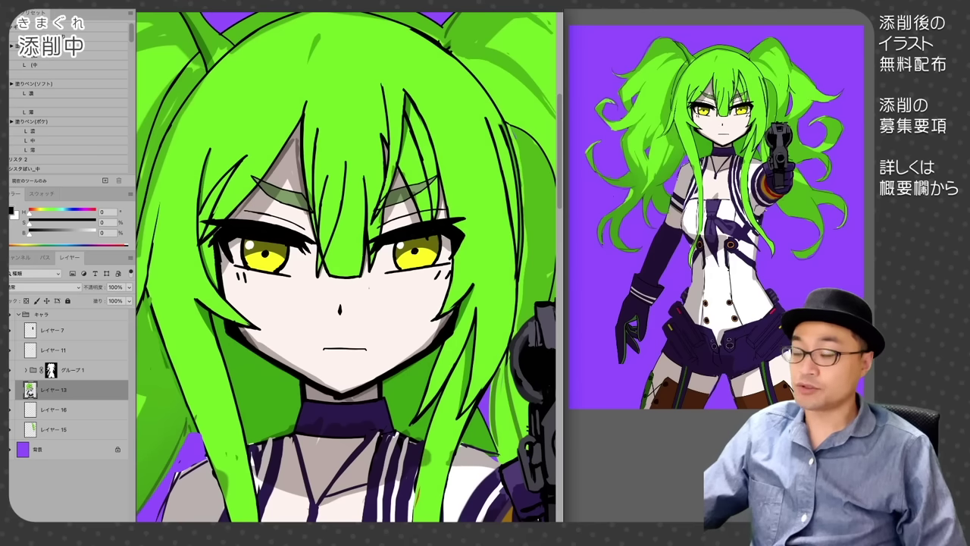
key("ctrl+z")
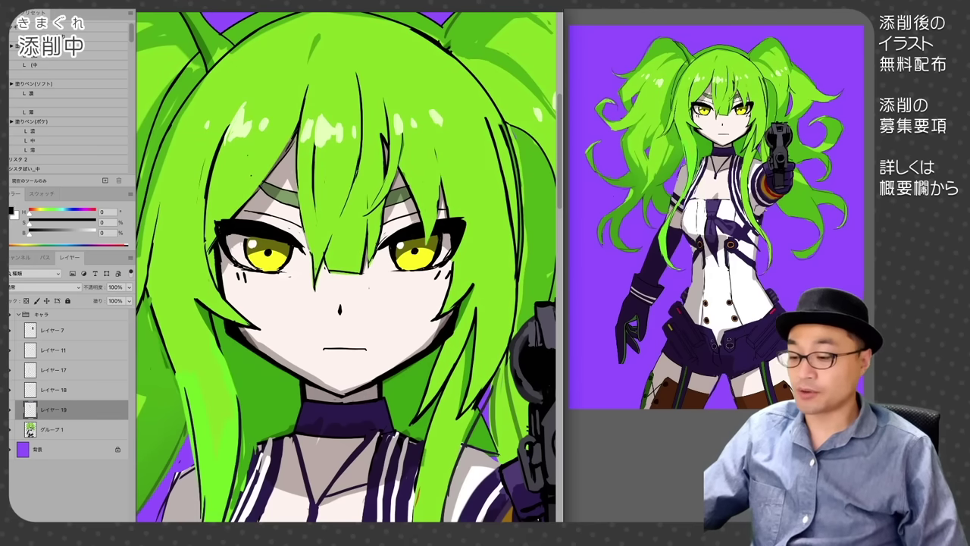
key("ctrl+shift+z")
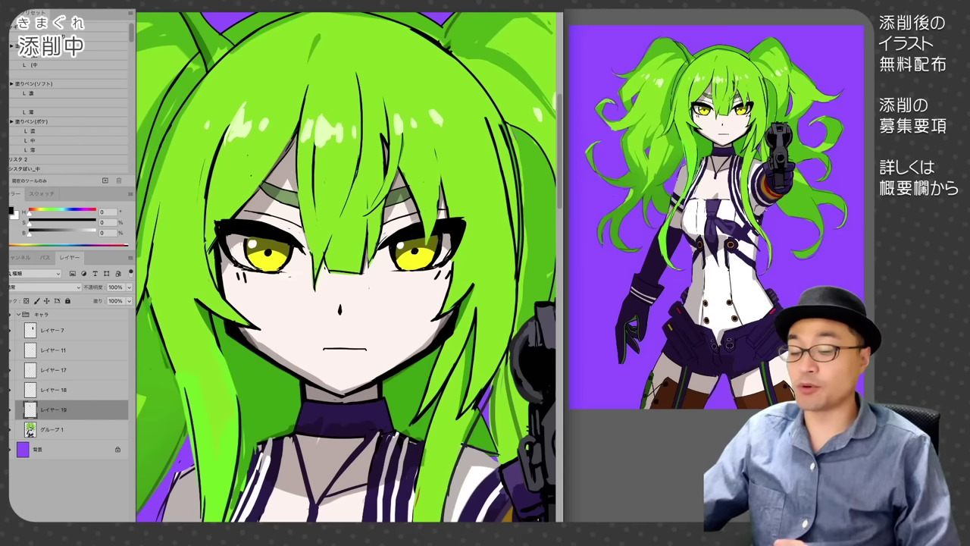
Step: Repaint the center of the gun-side iris with a reddish-brown ring around the dark pupil
left_click(429, 255, "alt")
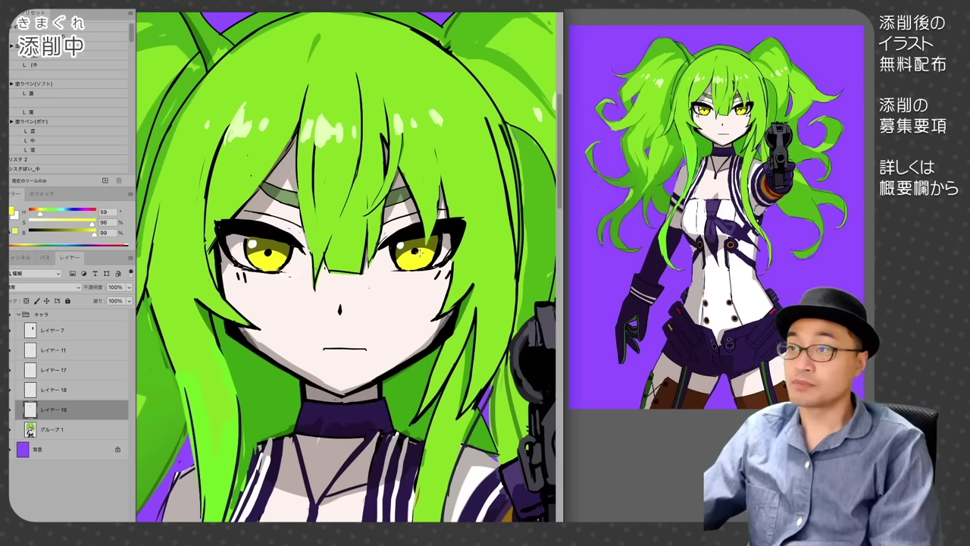
left_click(418, 246, "alt")
left_click_drag(421, 254, 419, 253)
left_click(415, 250, "alt")
left_click(415, 250, "alt")
left_click(425, 246, "alt")
left_click(415, 249, "alt")
left_click(424, 247, "alt")
left_click_drag(39, 215, 33, 215)
left_click(417, 247, "alt")
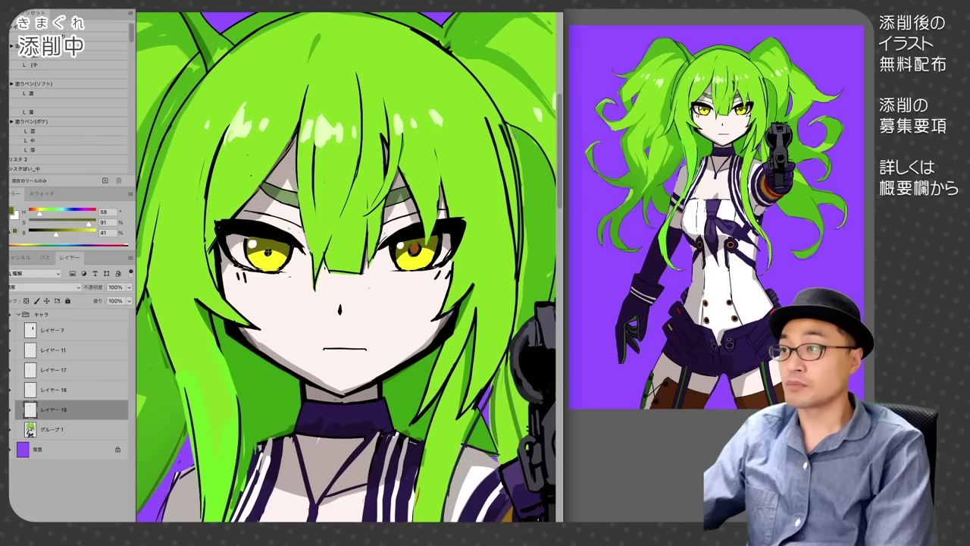
Step: Paint a matching brown ring around the pupil of the eye away from the gun
left_click_drag(268, 250, 269, 252)
left_click(311, 255, "alt")
left_click(414, 249, "alt")
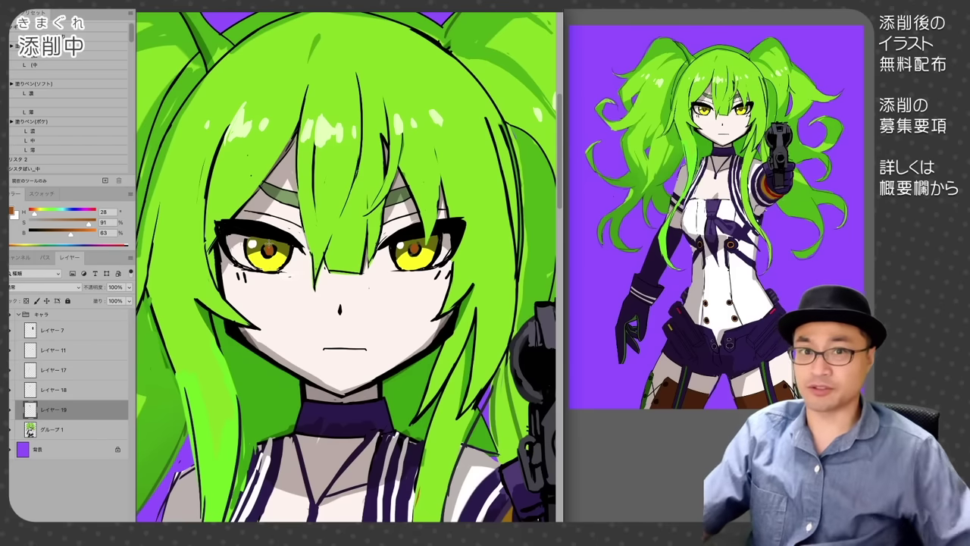
Step: Replace the round highlight in the eye away from the gun with a flat one along the upper iris
left_click(252, 243, "alt")
left_click_drag(245, 245, 267, 244)
left_click(262, 241, "alt")
left_click(256, 243, "alt")
left_click(269, 231, "alt")
left_click(244, 242, "alt")
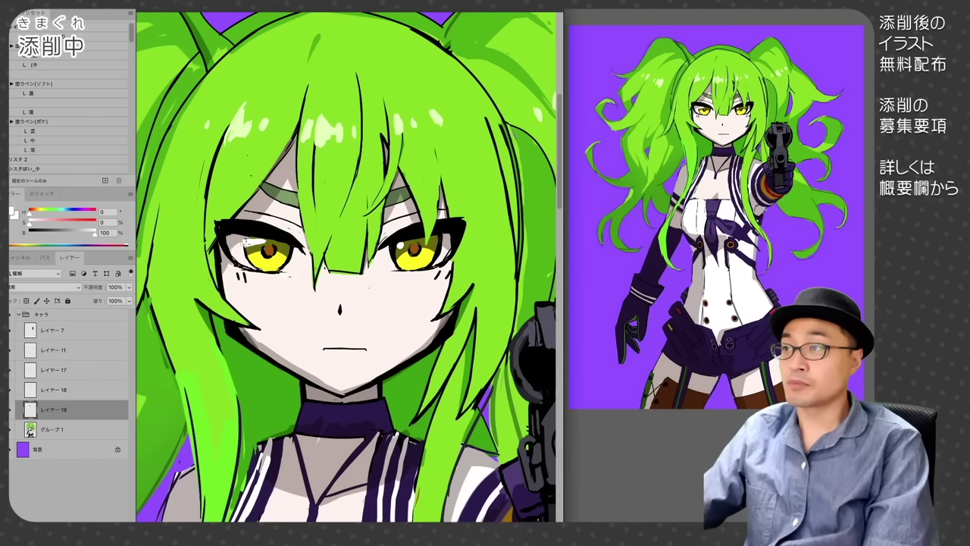
Step: Reshape the highlight along the upper iris of the gun-side eye to match the other eye
mouse_move(413, 246)
left_mouse_down()
mouse_move(402, 246)
mouse_move(415, 239)
mouse_move(403, 249)
left_mouse_up()
left_click(415, 237, "alt")
left_click(402, 244, "alt")
left_click(417, 241, "alt")
Step: Refine the highlight and upper shadow edge in the eye away from the gun with sampled colors
left_click(268, 238, "alt")
mouse_move(265, 239)
left_mouse_down()
mouse_move(246, 244)
mouse_move(266, 240)
mouse_move(263, 253)
mouse_move(247, 250)
mouse_move(250, 236)
mouse_move(257, 247)
mouse_move(267, 239)
left_mouse_up()
left_click(269, 232, "alt")
left_click(262, 239, "alt")
left_click(246, 237, "alt")
left_click(257, 240, "alt")
Step: Compare the eyes with and without the new pupils and highlights
left_click(9, 410)
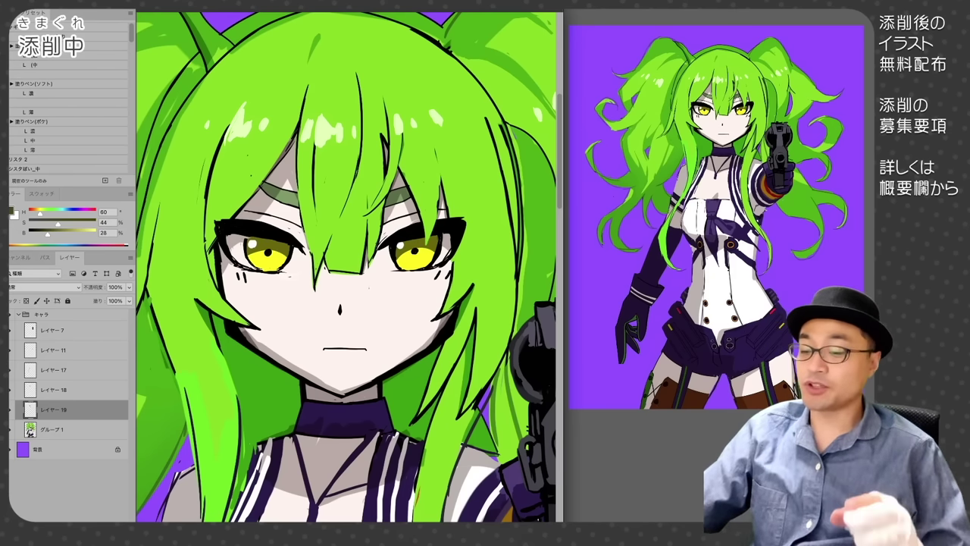
key("ctrl+y")
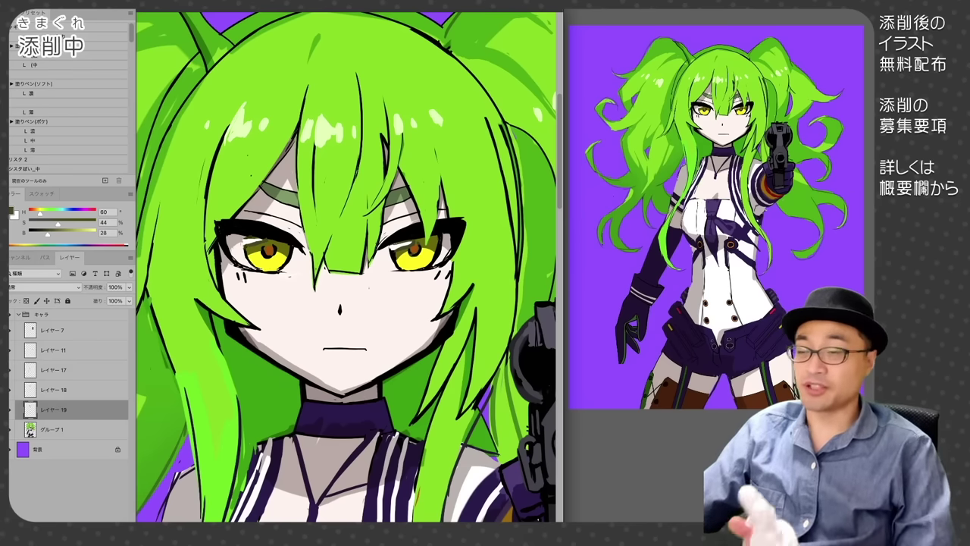
key("ctrl+z")
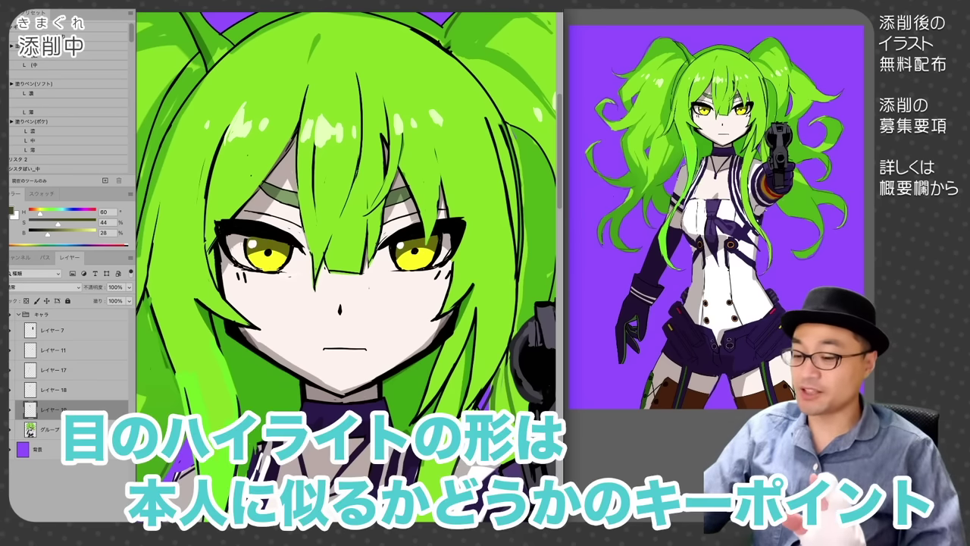
key("ctrl+y")
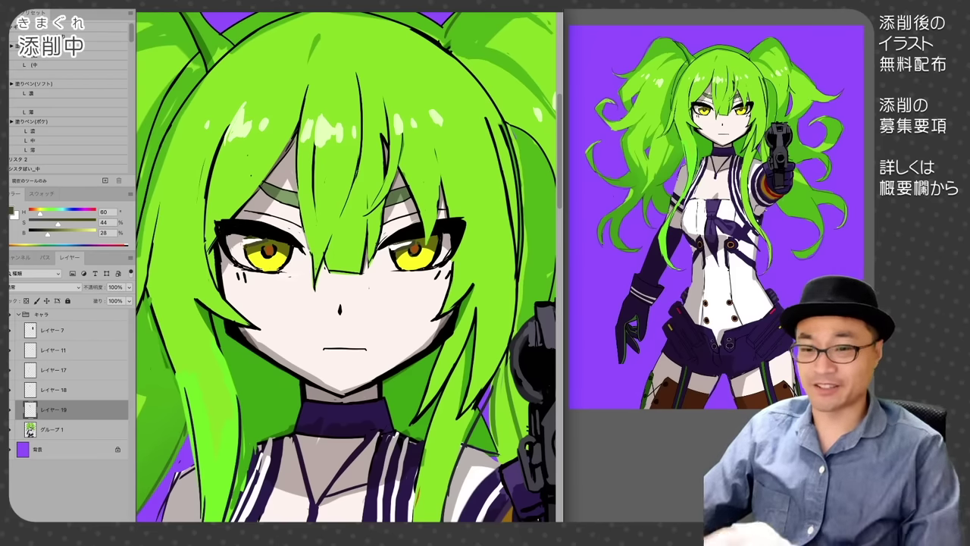
Step: Lighten the sampled background purple to hue 264, saturation 28%, brightness 100%, and add a group with a new layer above the background
key("super+minus")
key("super+minus")
key("super+minus")
key("super+minus")
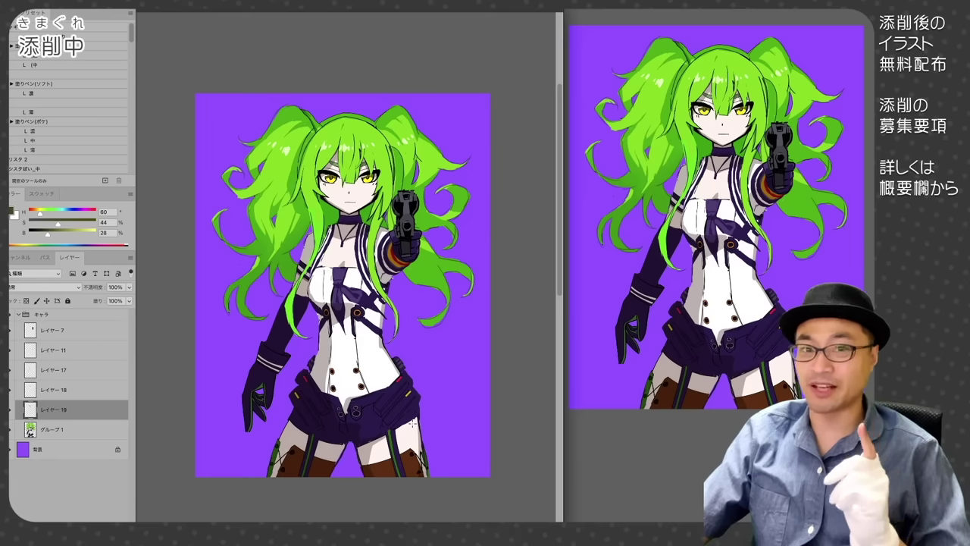
left_click(595, 372, "alt")
left_click_drag(80, 224, 48, 224)
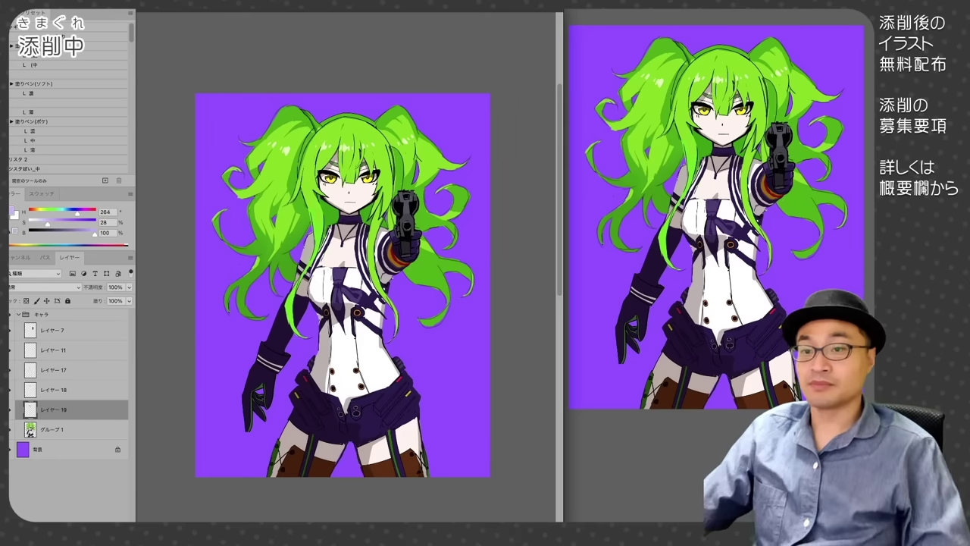
left_click(47, 448)
left_click(96, 516)
left_click(107, 516)
Step: Paint pale purple rays radiating from behind the head toward the upper edge and corners of the background
left_click_drag(208, 93, 248, 155)
left_click_drag(226, 119, 240, 125)
mouse_move(215, 104)
left_mouse_down()
mouse_move(227, 104)
mouse_move(246, 148)
left_mouse_up()
left_click_drag(225, 93, 252, 138)
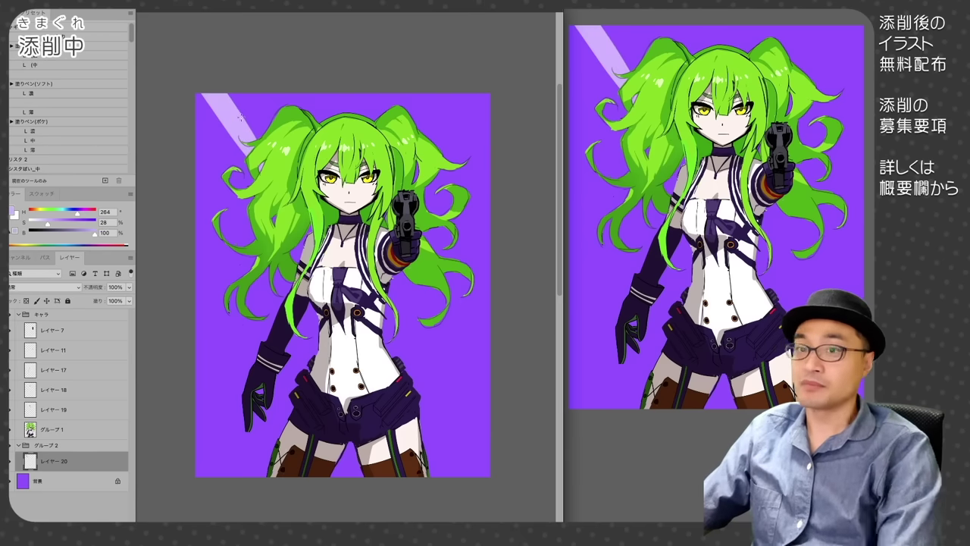
mouse_move(303, 90)
left_mouse_down()
mouse_move(312, 118)
mouse_move(300, 109)
mouse_move(321, 119)
left_mouse_up()
left_click_drag(450, 92, 418, 138)
left_click_drag(491, 122, 453, 162)
Step: Draw pale crack lines beside the lowered arm toward the canvas edge and corner, and fill a shard beside the glove
mouse_move(196, 335)
left_mouse_down()
mouse_move(233, 325)
mouse_move(195, 386)
left_mouse_up()
left_click_drag(251, 311, 290, 288)
left_click_drag(244, 349, 281, 309)
key("l")
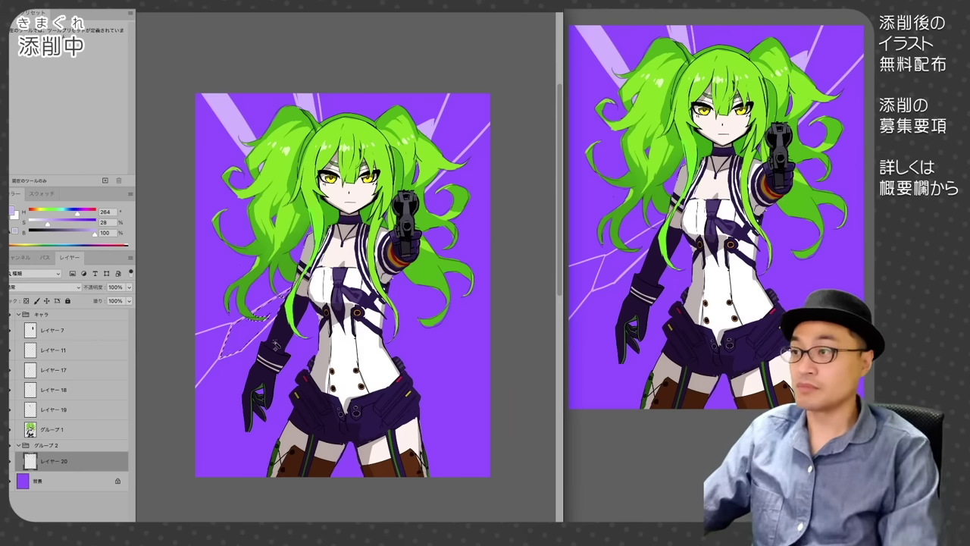
left_click(247, 330)
key("b")
left_click_drag(243, 403, 181, 502)
Step: Draw branching pale crack lines from the gun side to the canvas edge, plus one behind the opposite twin-tail
left_click_drag(388, 350, 425, 370)
left_click_drag(424, 370, 427, 345)
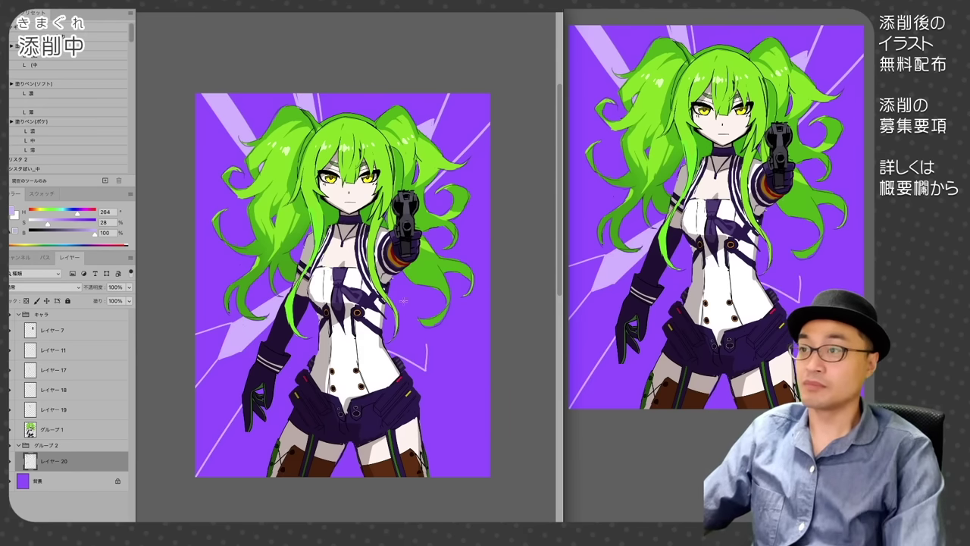
mouse_move(392, 283)
left_mouse_down()
mouse_move(427, 344)
mouse_move(491, 398)
left_mouse_up()
left_click_drag(423, 370, 489, 475)
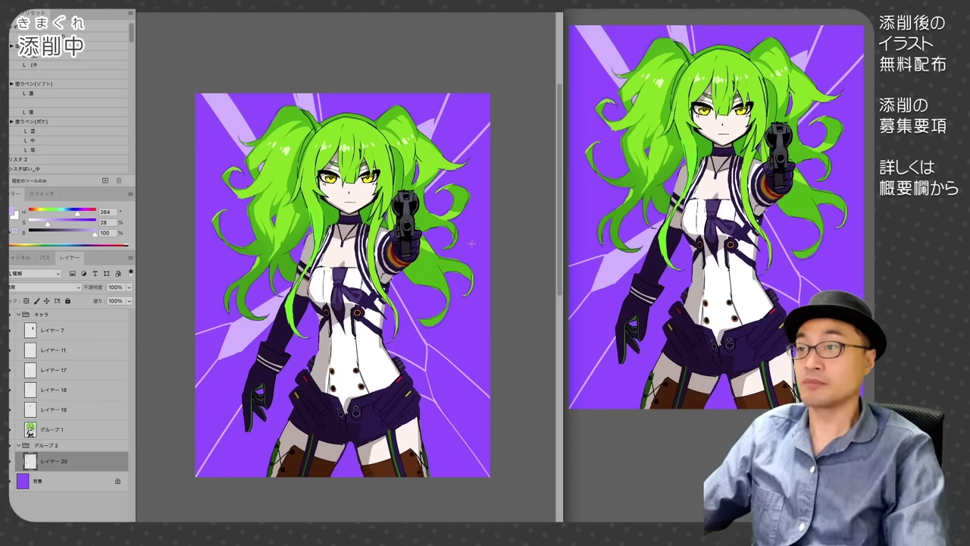
mouse_move(439, 283)
left_mouse_down()
mouse_move(468, 276)
mouse_move(493, 249)
left_mouse_up()
left_click_drag(194, 190, 247, 211)
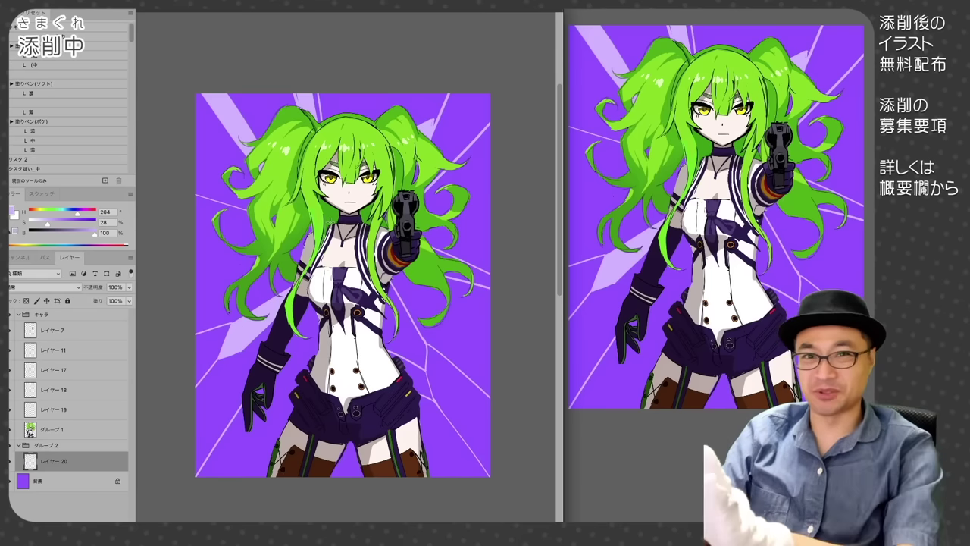
Step: Paint dark purple shards (hue 264, saturation 66%, brightness 65%) along the upper background on a new layer beneath the pale lines
left_click_drag(47, 225, 73, 224)
left_click_drag(95, 234, 72, 234)
key("shift+super+n")
mouse_move(227, 95)
left_mouse_down()
mouse_move(259, 135)
mouse_move(265, 95)
left_mouse_up()
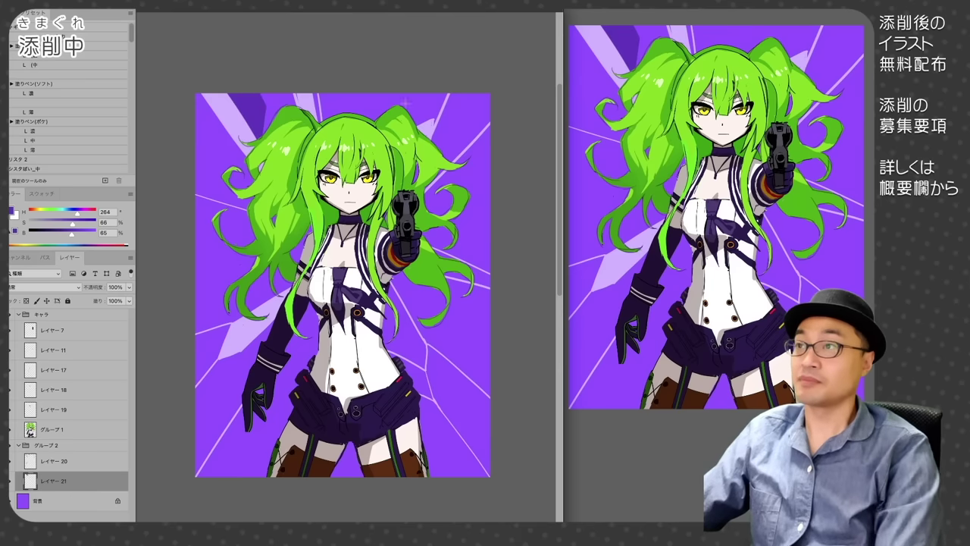
mouse_move(377, 94)
left_mouse_down()
mouse_move(357, 95)
mouse_move(365, 117)
left_mouse_up()
key("e")
key("b")
left_click_drag(482, 94, 459, 136)
left_click_drag(459, 136, 489, 108)
key("e")
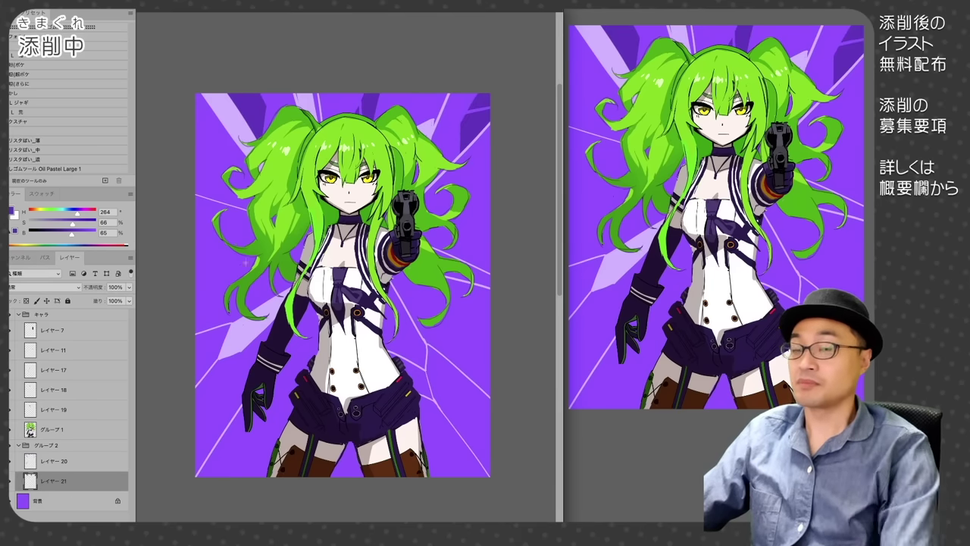
Step: Extend the dark purple shards down both sides of the background beside the twin-tails
key("b")
left_click_drag(252, 206, 196, 159)
mouse_move(196, 247)
left_mouse_down()
mouse_move(234, 268)
mouse_move(196, 245)
left_mouse_up()
mouse_move(189, 294)
left_mouse_down()
mouse_move(250, 274)
mouse_move(197, 262)
left_mouse_up()
mouse_move(490, 148)
left_mouse_down()
mouse_move(449, 189)
mouse_move(490, 175)
left_mouse_up()
mouse_move(436, 285)
left_mouse_down()
mouse_move(490, 338)
mouse_move(447, 288)
left_mouse_up()
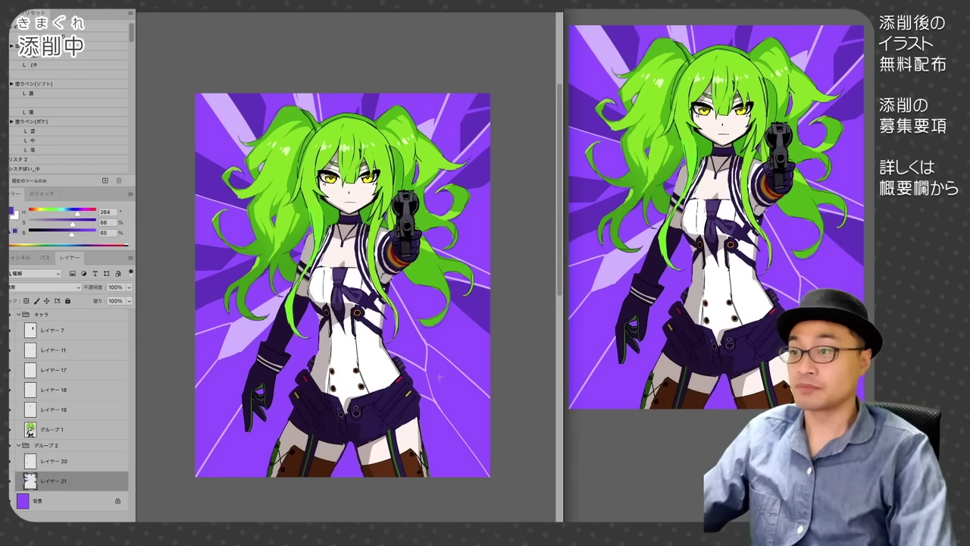
Step: Paint and trim dark purple shards in the lower background beside the gloved hand, beside the hips and between the legs
left_click_drag(429, 363, 488, 470)
key("e")
key("b")
key("e")
mouse_move(265, 341)
left_mouse_down()
mouse_move(197, 409)
mouse_move(199, 379)
left_mouse_up()
key("b")
mouse_move(282, 419)
left_mouse_down()
mouse_move(219, 474)
mouse_move(246, 438)
mouse_move(273, 471)
left_mouse_up()
key("e")
key("b")
key("e")
key("b")
left_click_drag(350, 447, 341, 476)
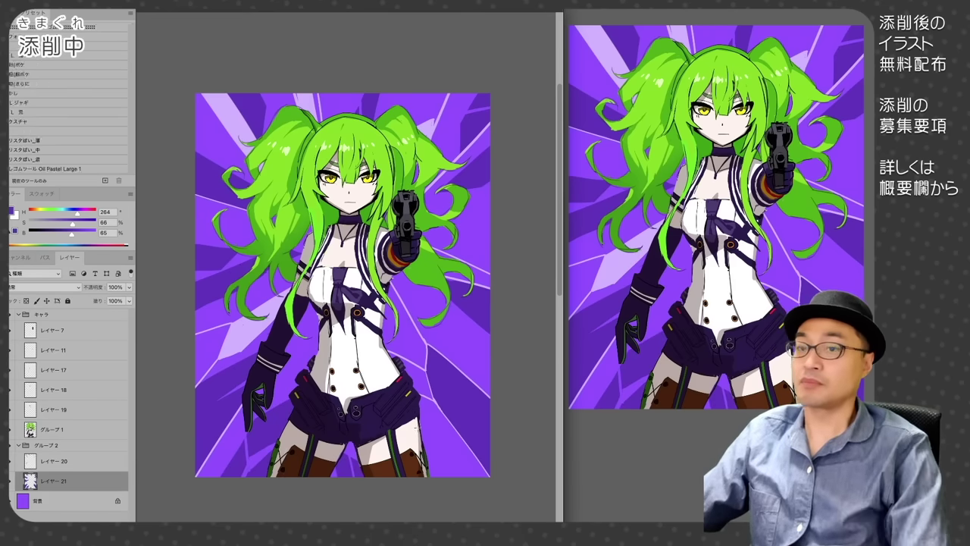
Step: Add and carve the dark purple shards beside the gun-side leg and below the gun-side twin-tail
key("b")
left_click_drag(423, 429, 465, 476)
key("e")
left_click_drag(424, 430, 464, 474)
key("b")
key("e")
left_click_drag(398, 293, 450, 338)
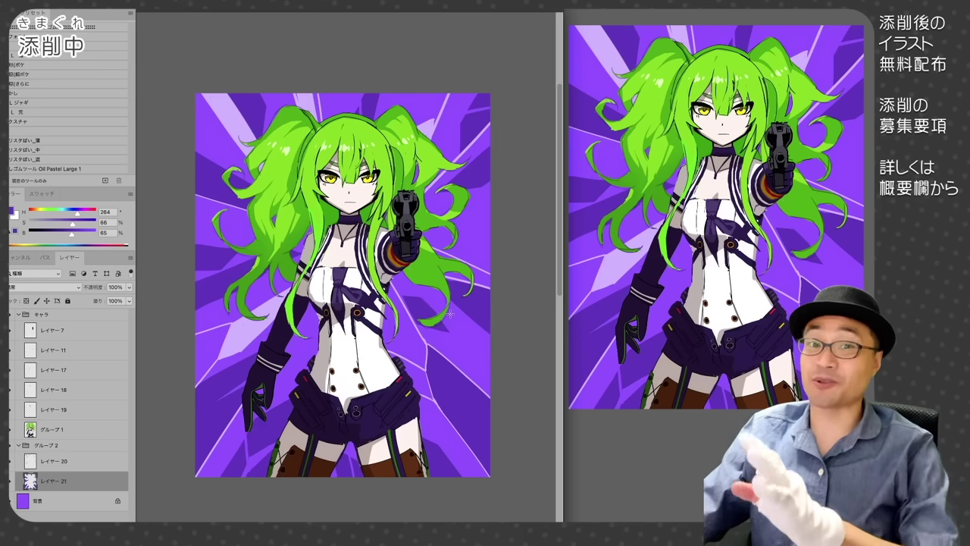
Step: Lock the transparent pixels of the pale line and dark shard layers and sample the pale background color
key("slash")
left_click(68, 464)
key("slash")
key("b")
left_click(30, 159)
left_click(230, 136, "alt")
Step: Paint a soft light-blue glow (hue 192, saturation 44%, brightness 97%) around the character on the 背景 layer
left_click(53, 480)
left_click(53, 500)
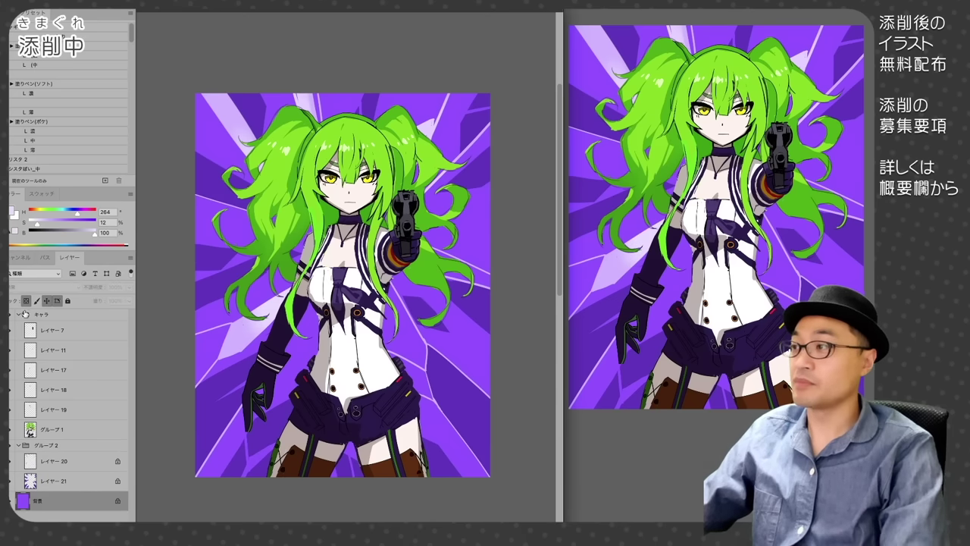
left_click(65, 212)
left_click(58, 222)
left_click_drag(329, 104, 350, 111)
left_click_drag(281, 113, 227, 163)
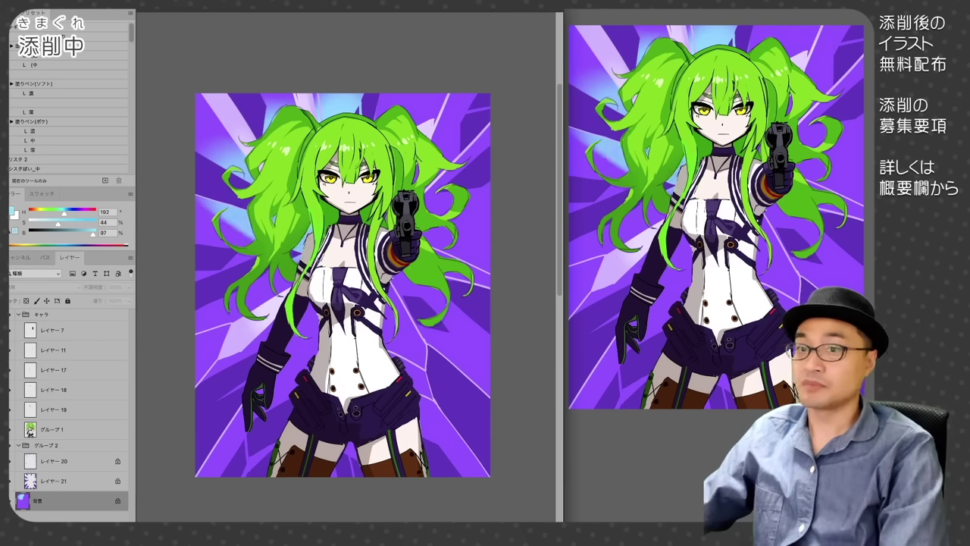
left_click_drag(231, 224, 269, 296)
mouse_move(332, 263)
left_mouse_down()
mouse_move(439, 310)
mouse_move(413, 114)
mouse_move(390, 107)
left_mouse_up()
Step: Tint the lower shards on レイヤー 21 crimson with hue 338, saturation 80%, brightness 82%
right_click(469, 406, "ctrl")
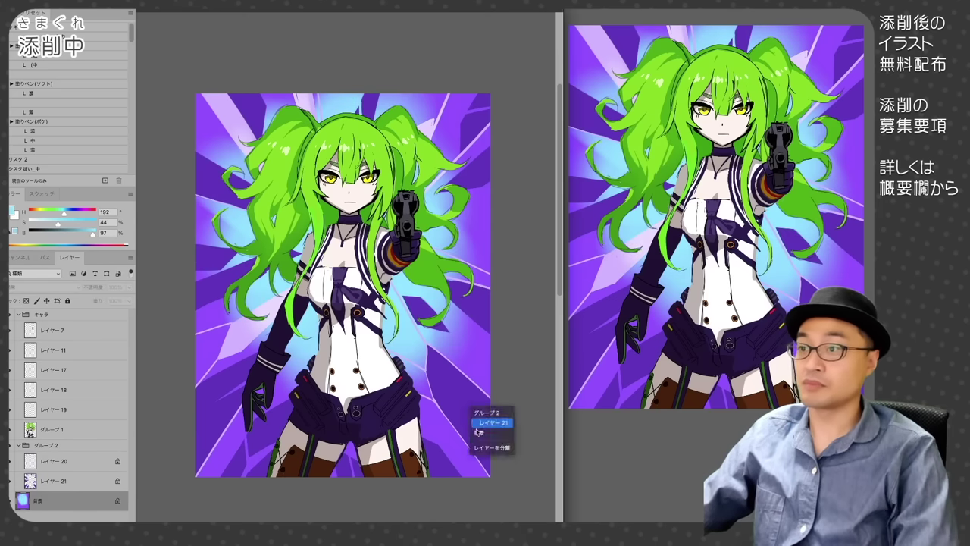
left_click(480, 424)
left_click(90, 213)
left_click(83, 233)
mouse_move(204, 413)
left_mouse_down()
mouse_move(432, 462)
mouse_move(488, 390)
left_mouse_up()
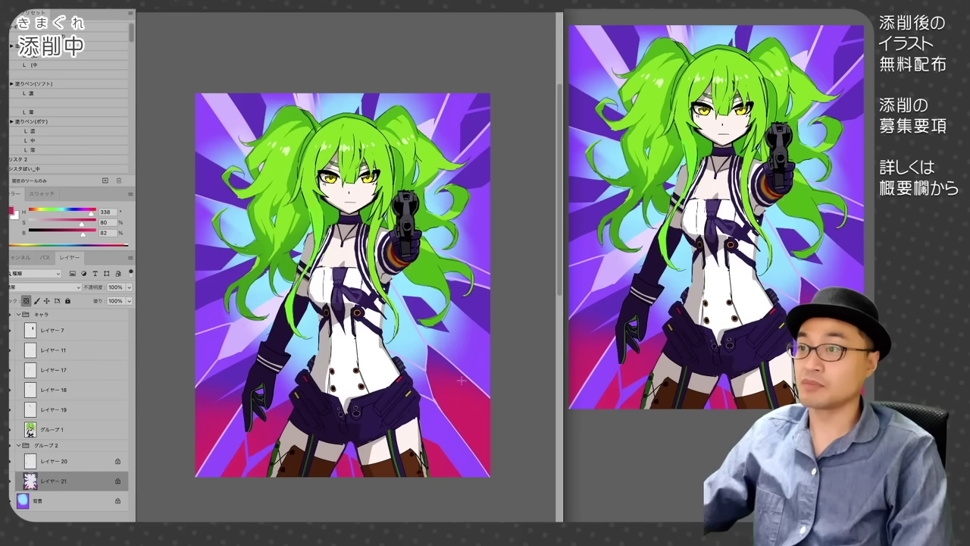
Step: Add crimson to the shards in the gun-side upper corner and beside the opposite twin-tail, blending with sampled colors
left_click_drag(482, 99, 471, 129)
left_click(478, 129, "alt")
left_click(484, 117, "alt")
left_click_drag(200, 161, 251, 179)
left_click(437, 393, "alt")
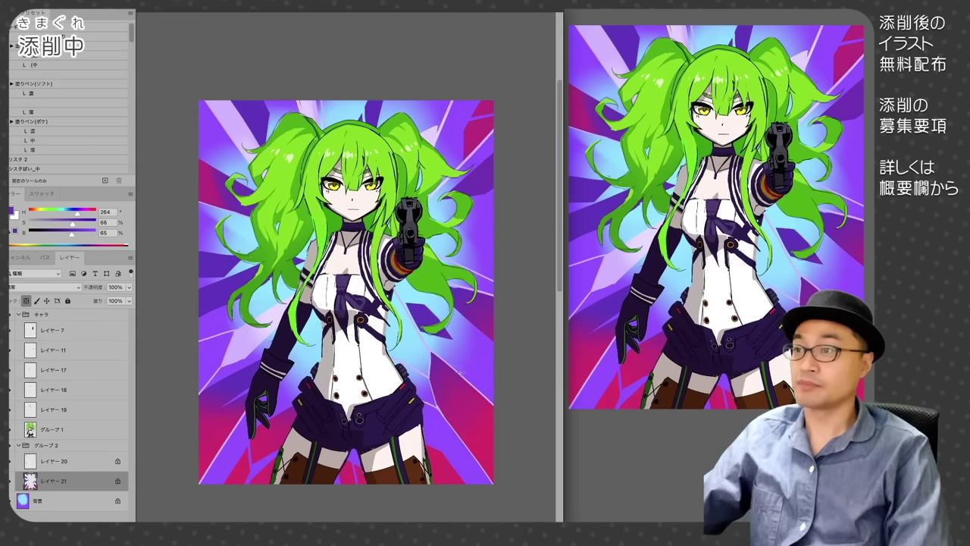
Step: Step the history back to the plain purple background to compare the artwork without the shard effects
key("super+plus")
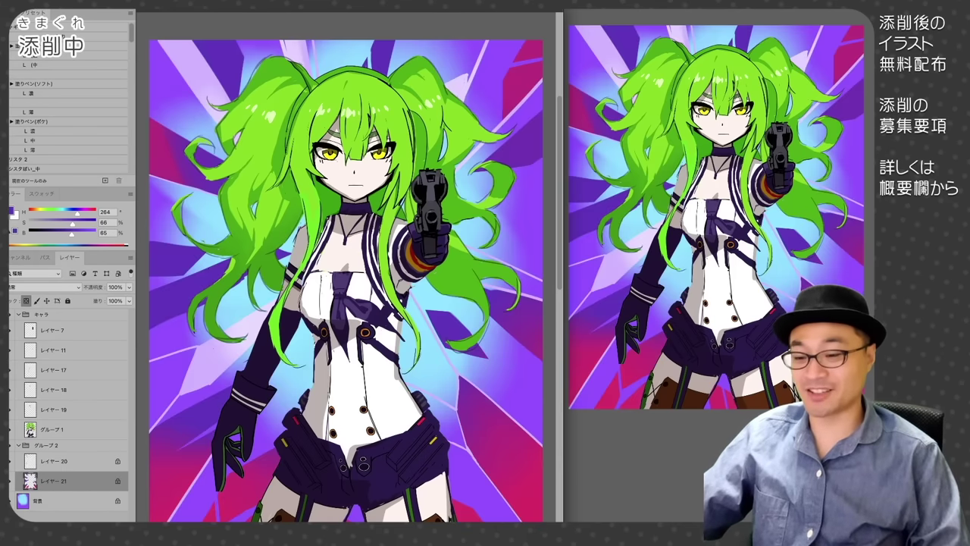
key("ctrl+z")
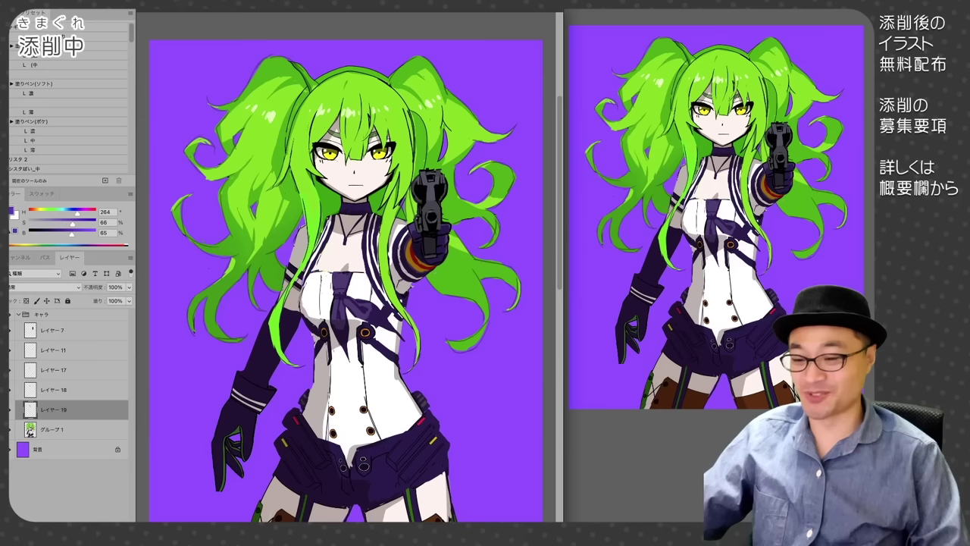
key("ctrl+z")
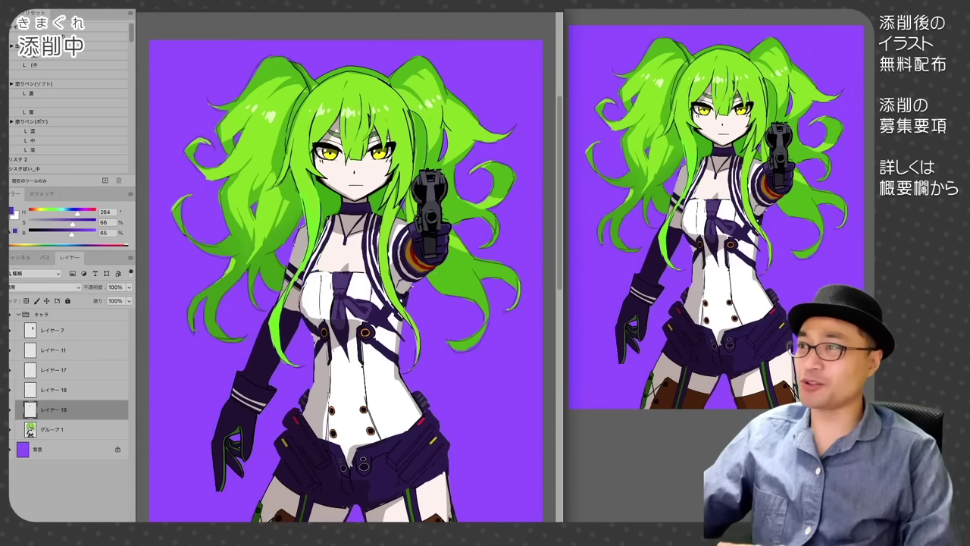